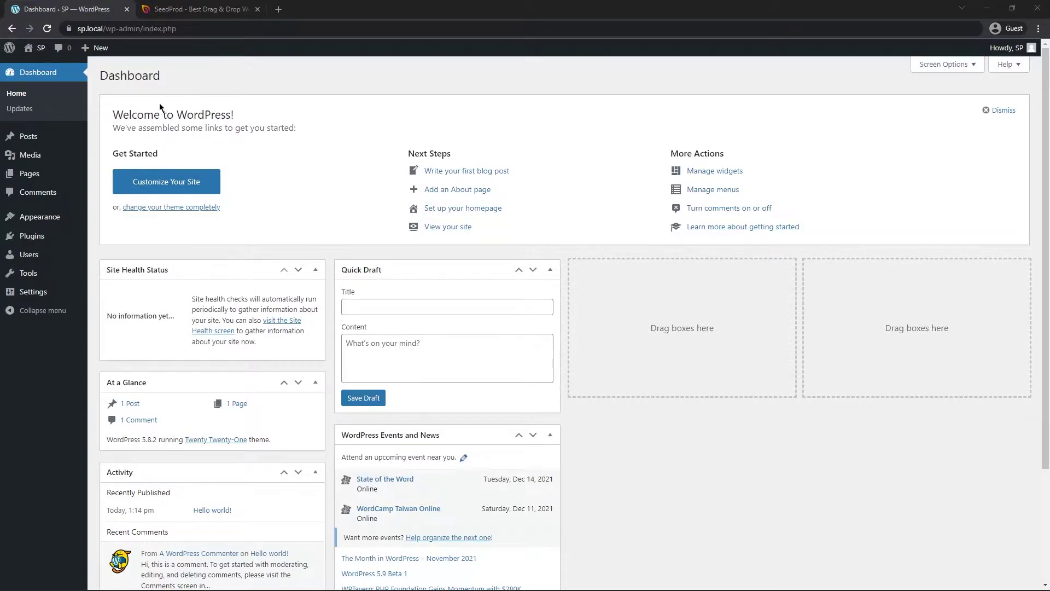
Step: Download the Landing Page Pro 6.7.4 plugin zip from the SeedProd account's Downloads page
click(178, 13)
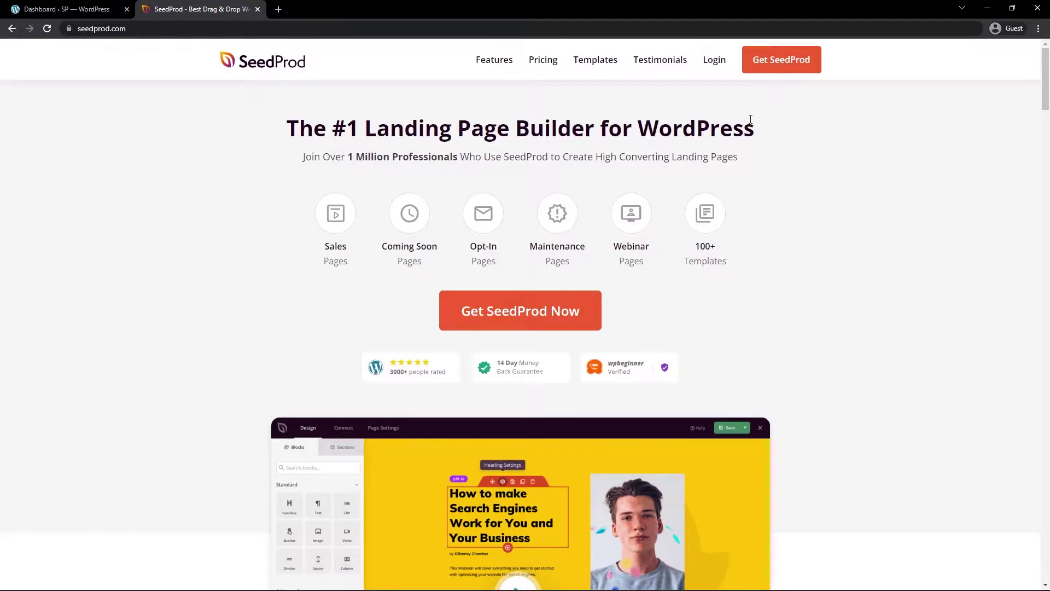
click(714, 60)
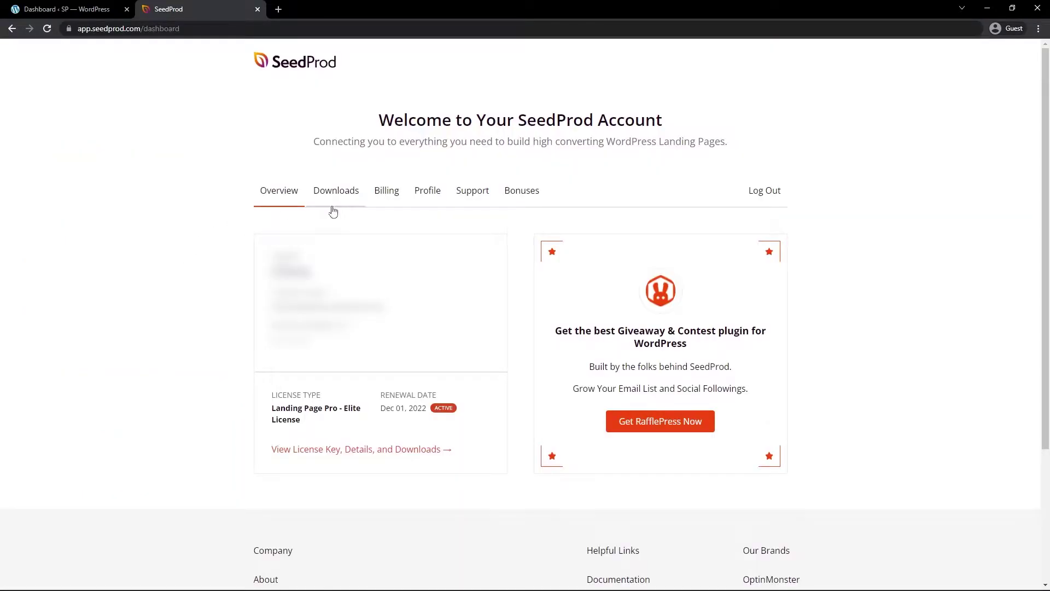
click(343, 197)
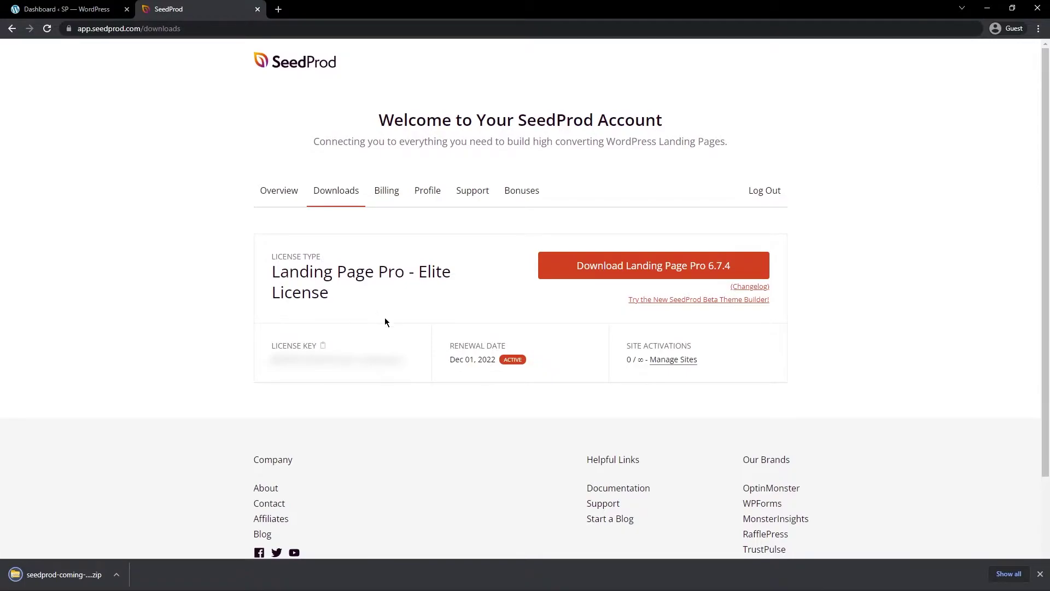
Step: Upload, install and activate the seedprod-coming-soon-pro-5-6.7.4.zip plugin in WordPress
click(257, 10)
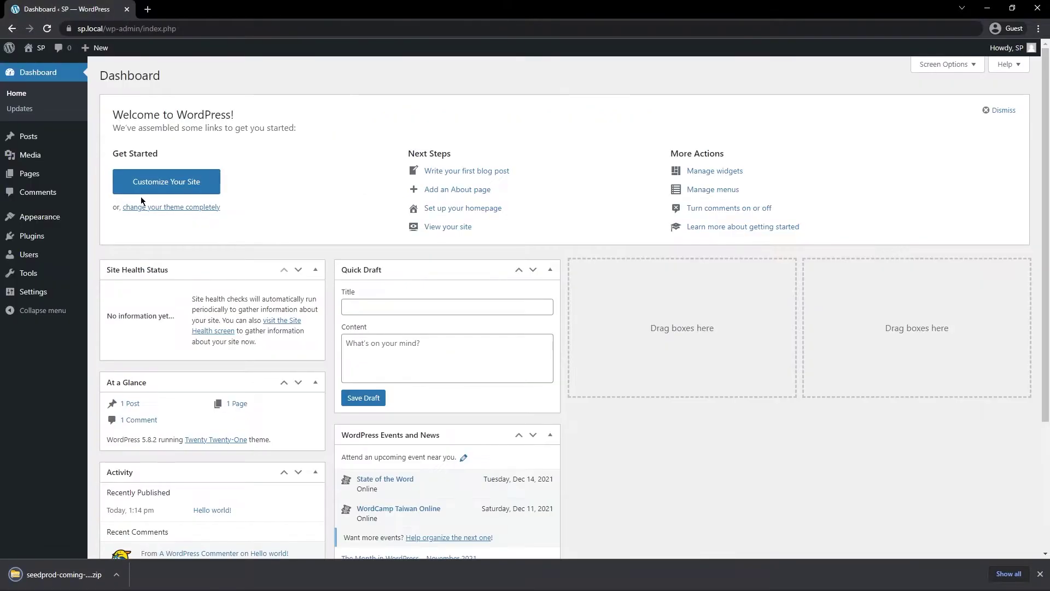
mouse_move(30, 242)
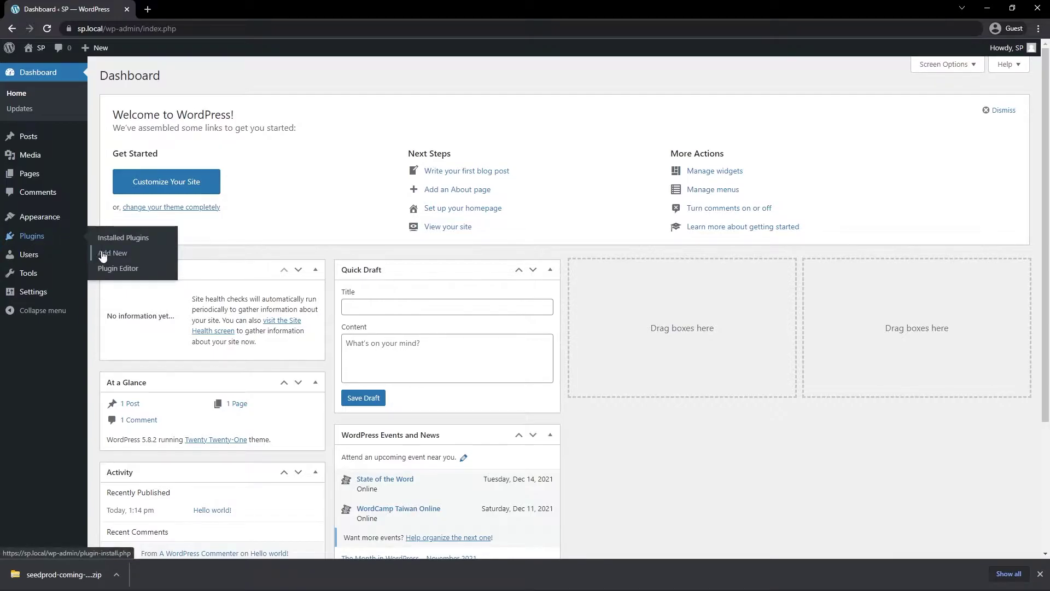
click(116, 253)
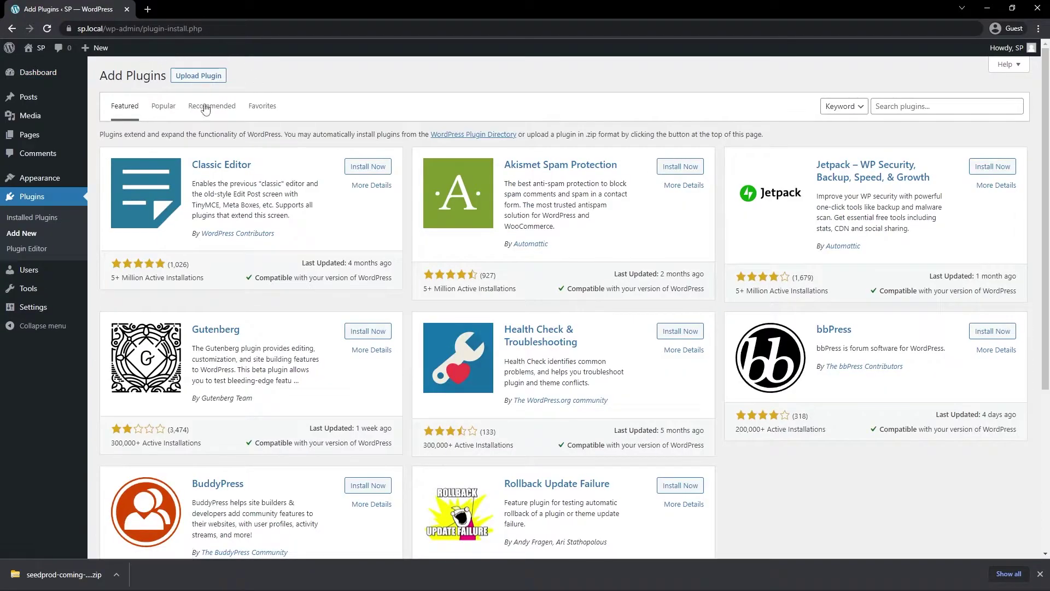
click(200, 77)
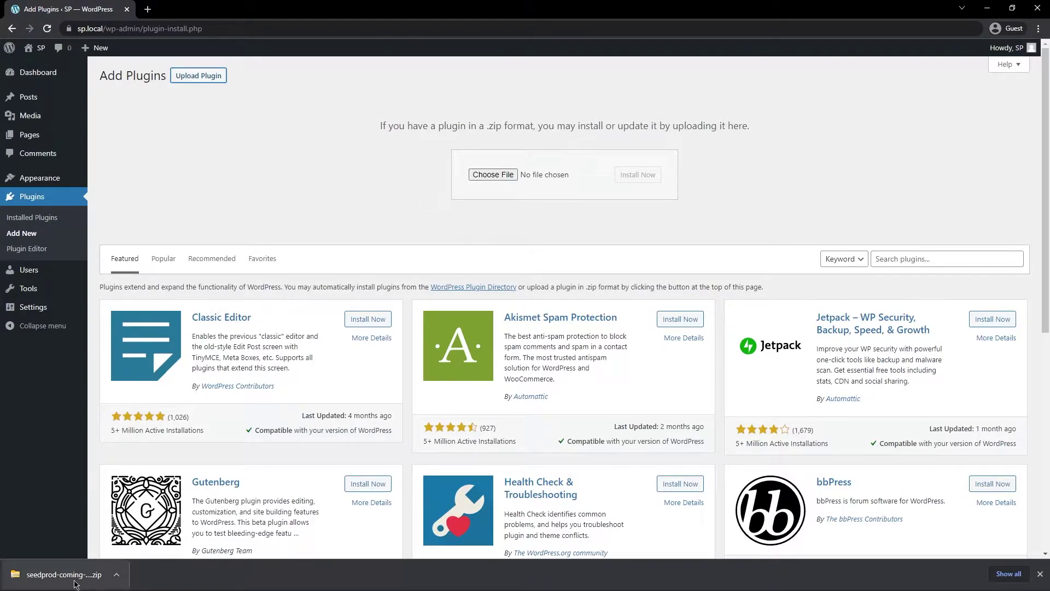
drag(49, 577, 504, 171)
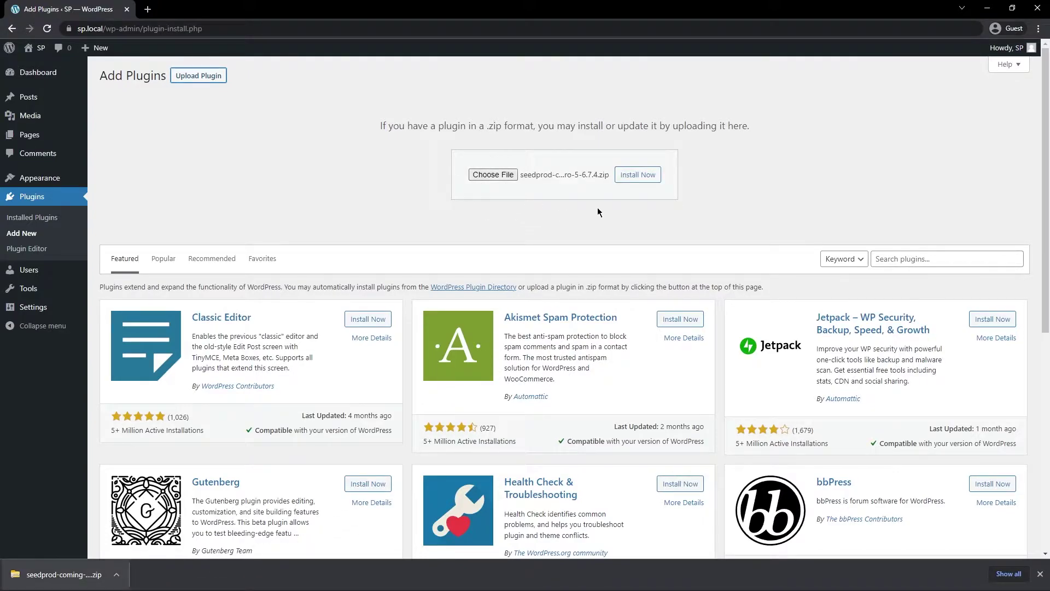
click(638, 175)
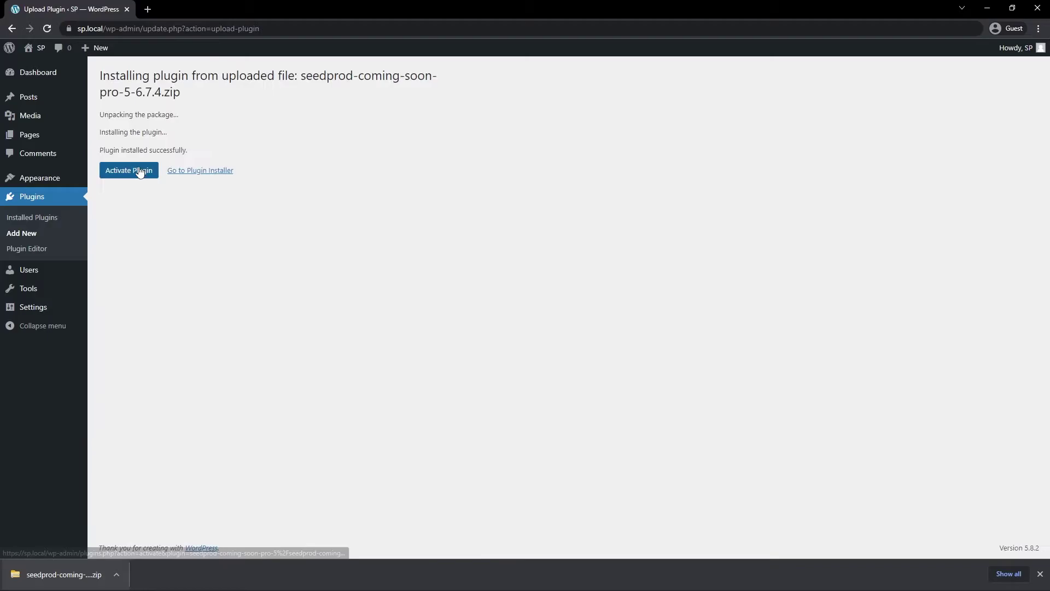
click(140, 172)
Step: Paste and verify the SeedProd license key, then view the empty SeedProd Pages overview
click(505, 235)
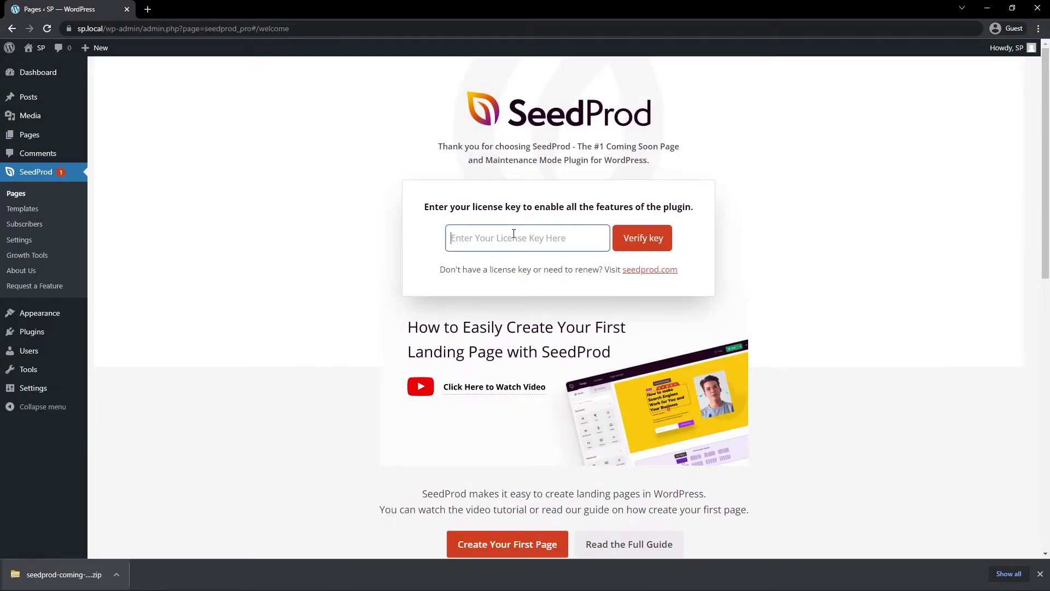
right_click(514, 232)
click(572, 321)
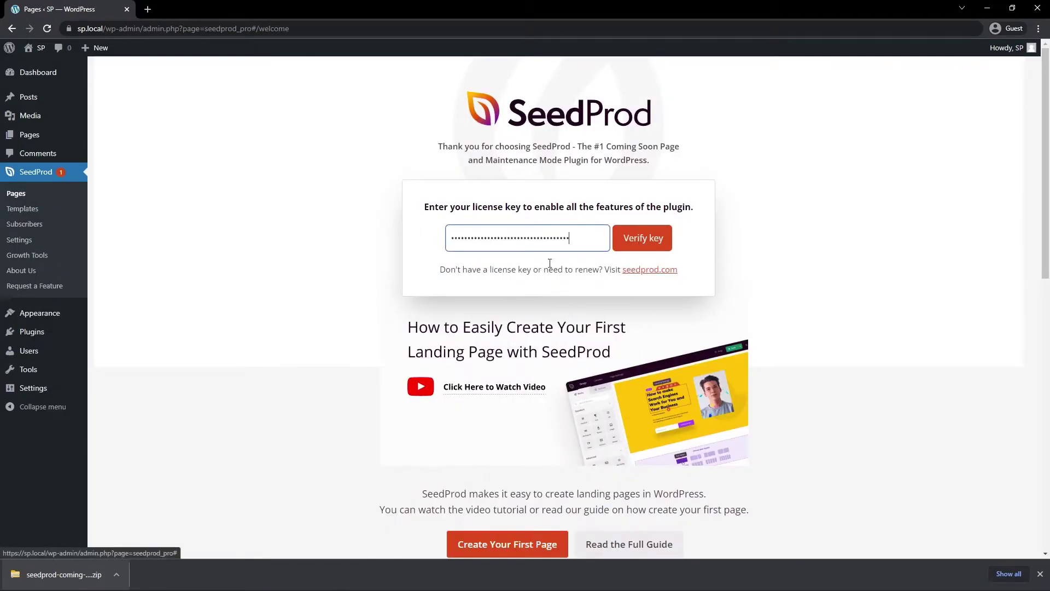
click(655, 237)
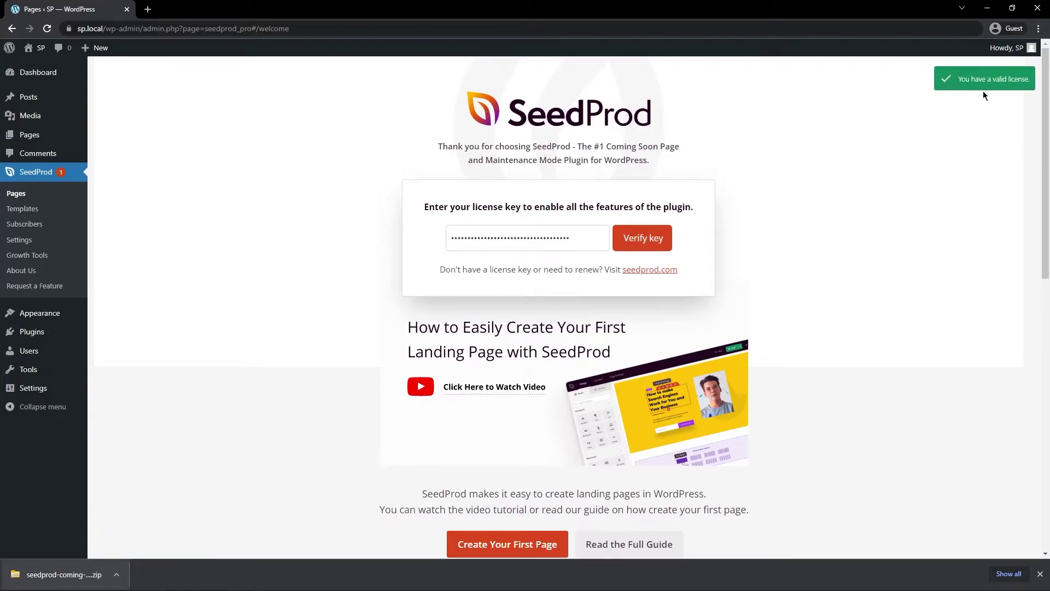
click(1040, 574)
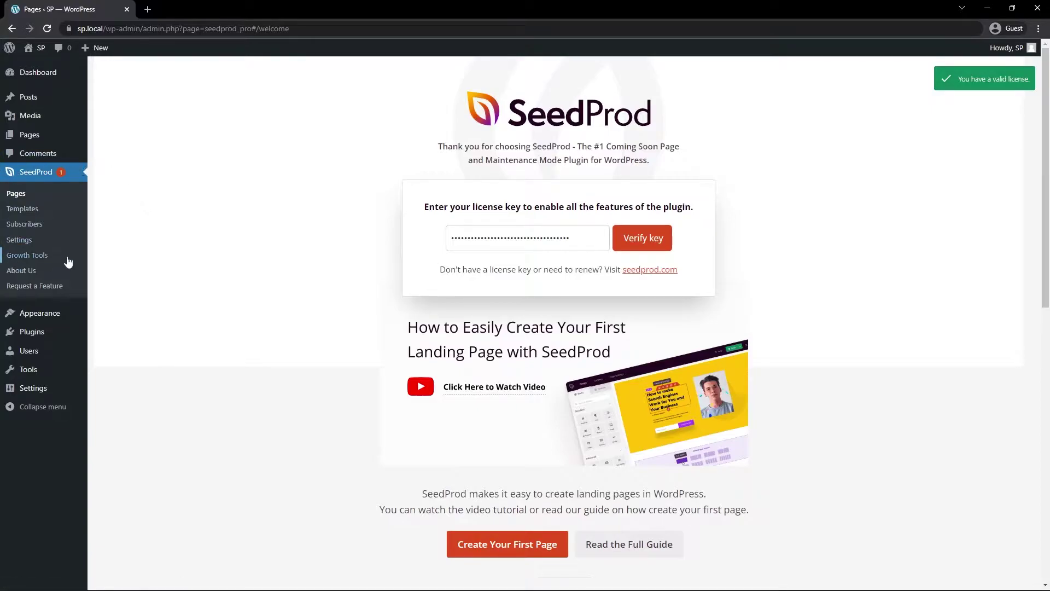
click(17, 194)
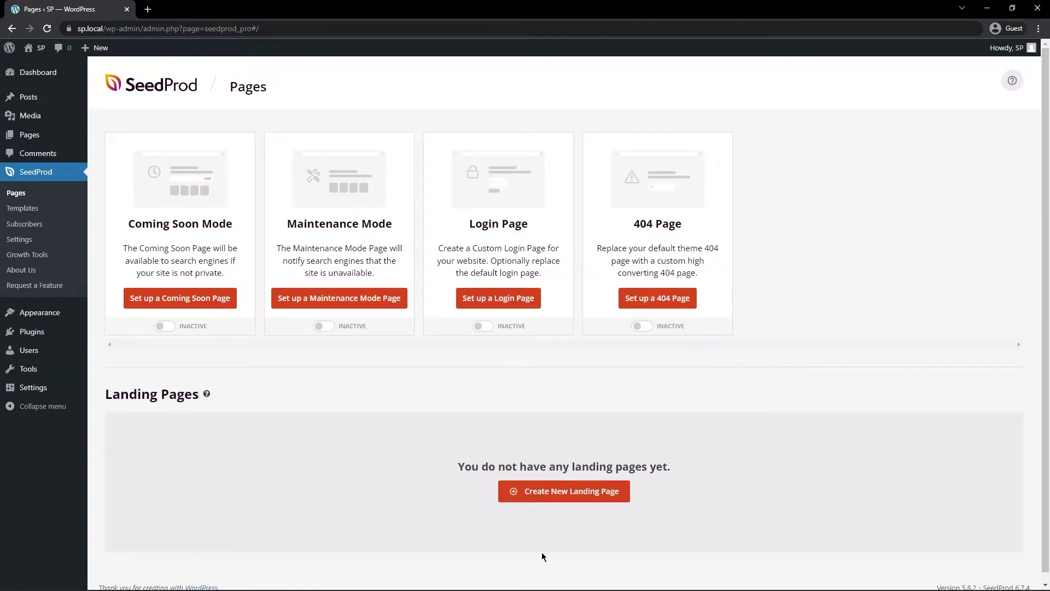
Step: Create a landing page named 'Maps' from the Explosive Growth Webinar template and open the builder
click(564, 495)
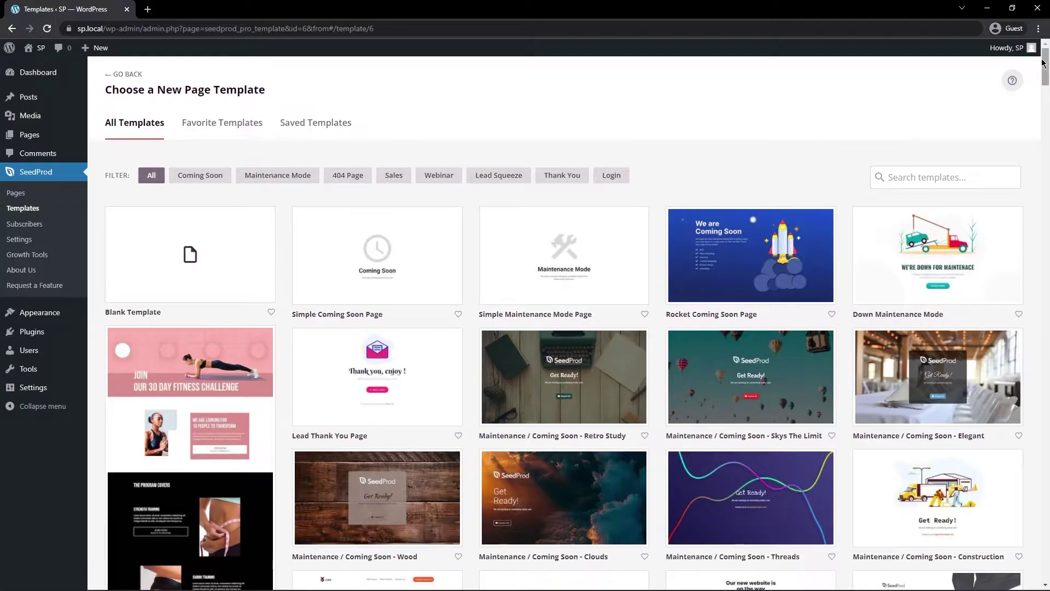
drag(1045, 60, 1046, 245)
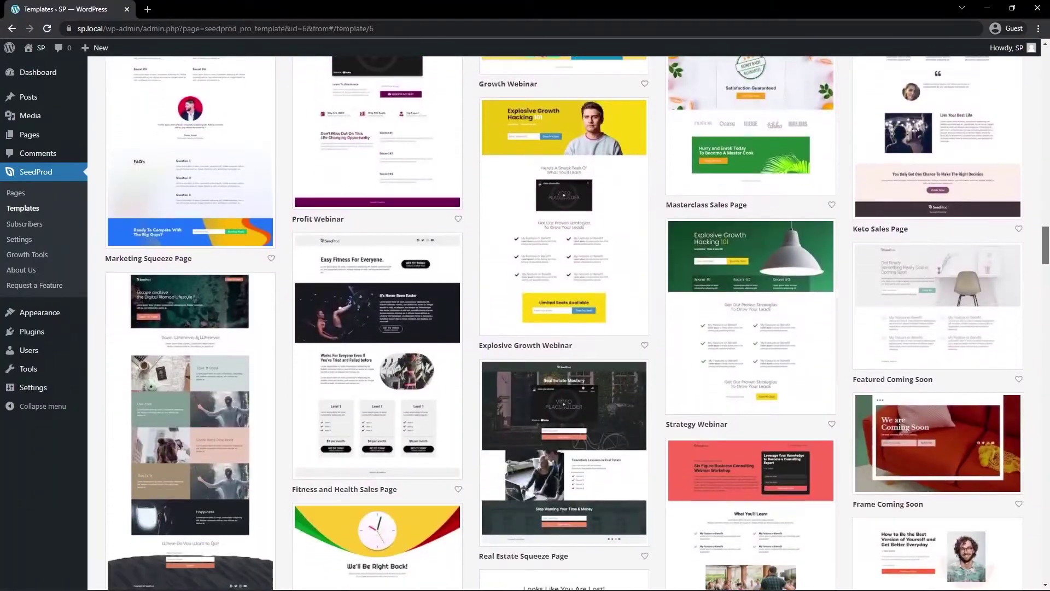
scroll(581, 336, up, 3)
mouse_move(581, 337)
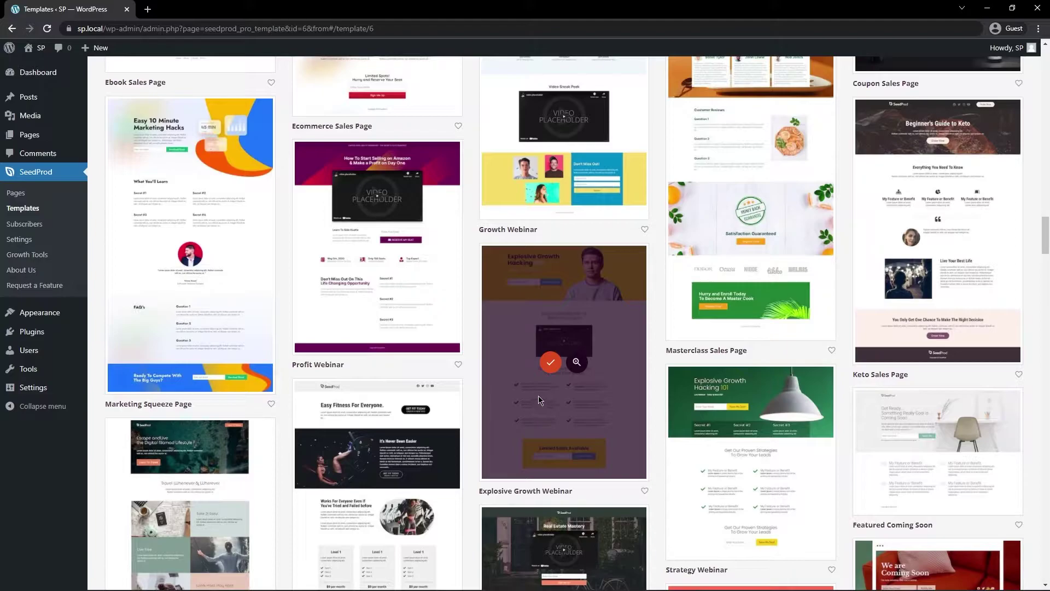
click(550, 362)
text(Maps)
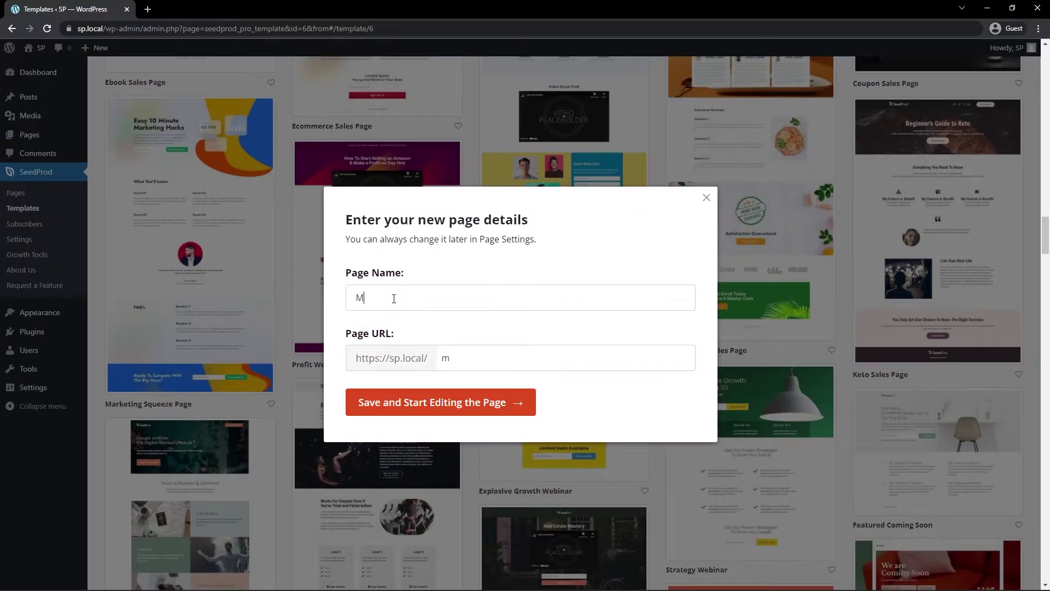
click(424, 409)
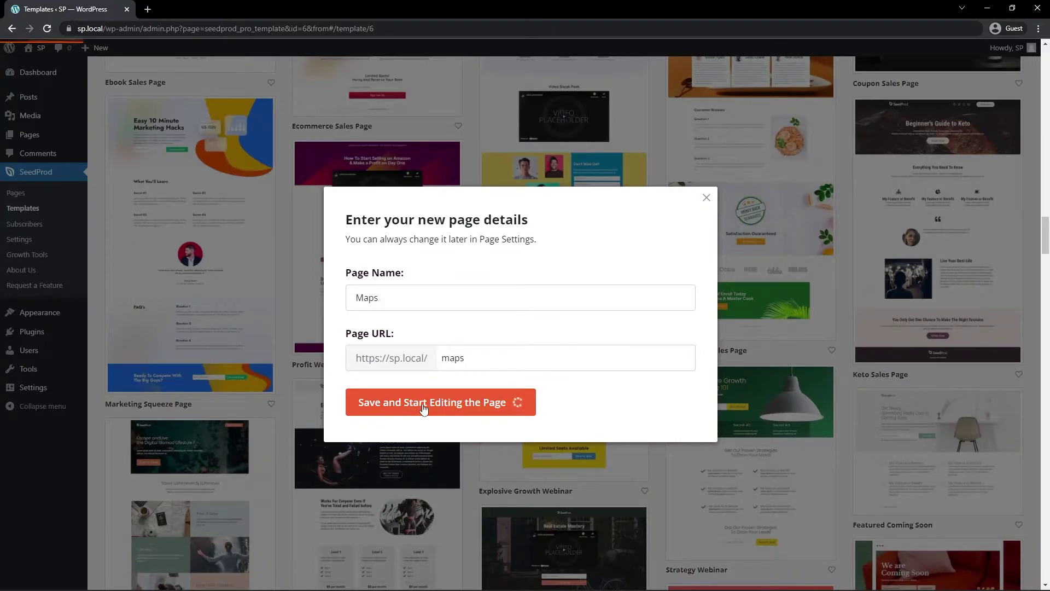
Step: Replace the main headline text with 'Learn Web Dev in 21 Days'
scroll(598, 451, down, 10)
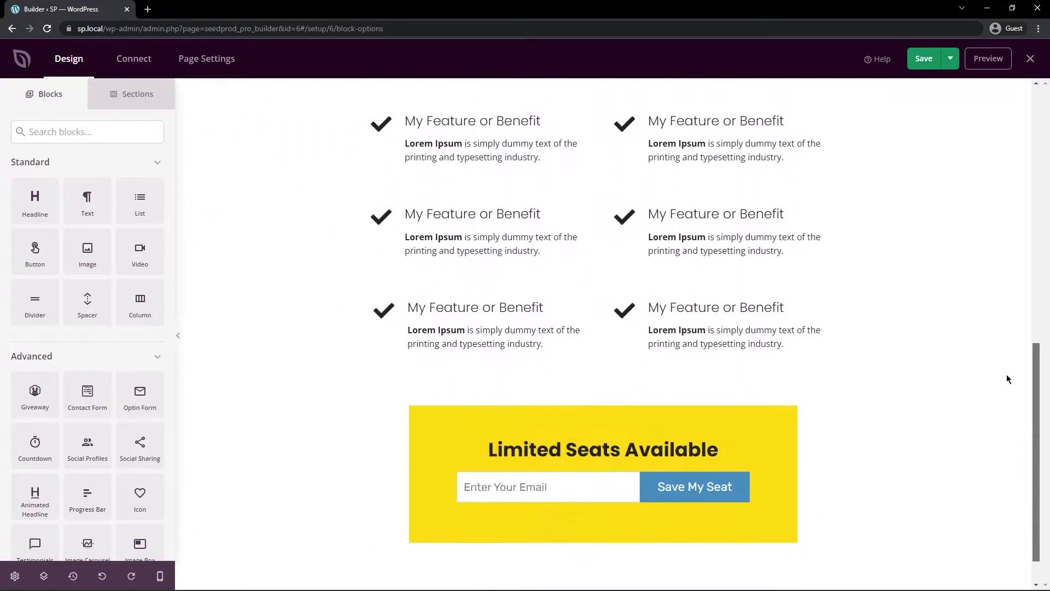
drag(1035, 379, 1049, 115)
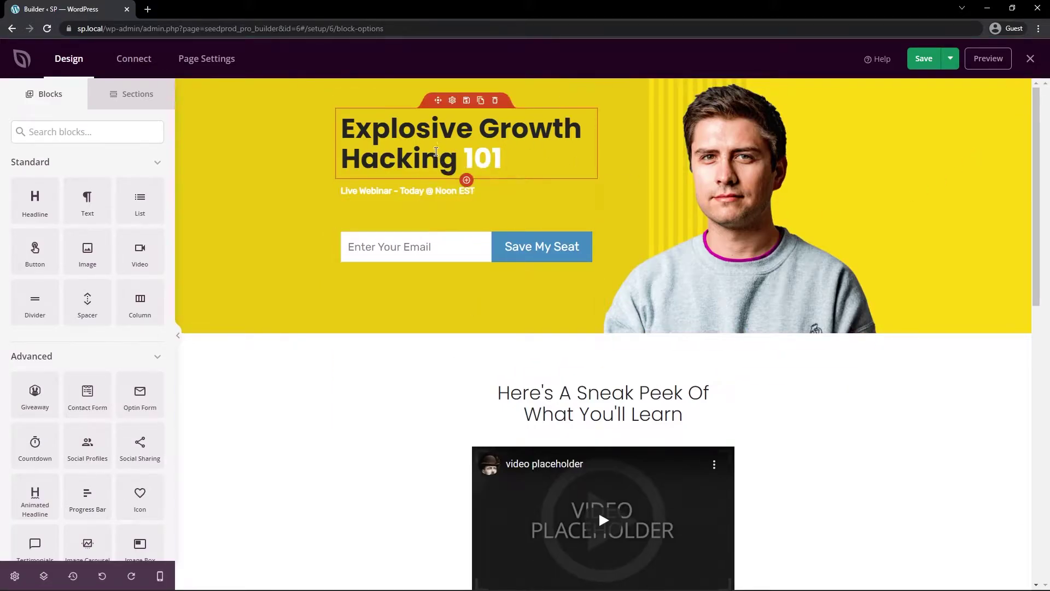
click(448, 115)
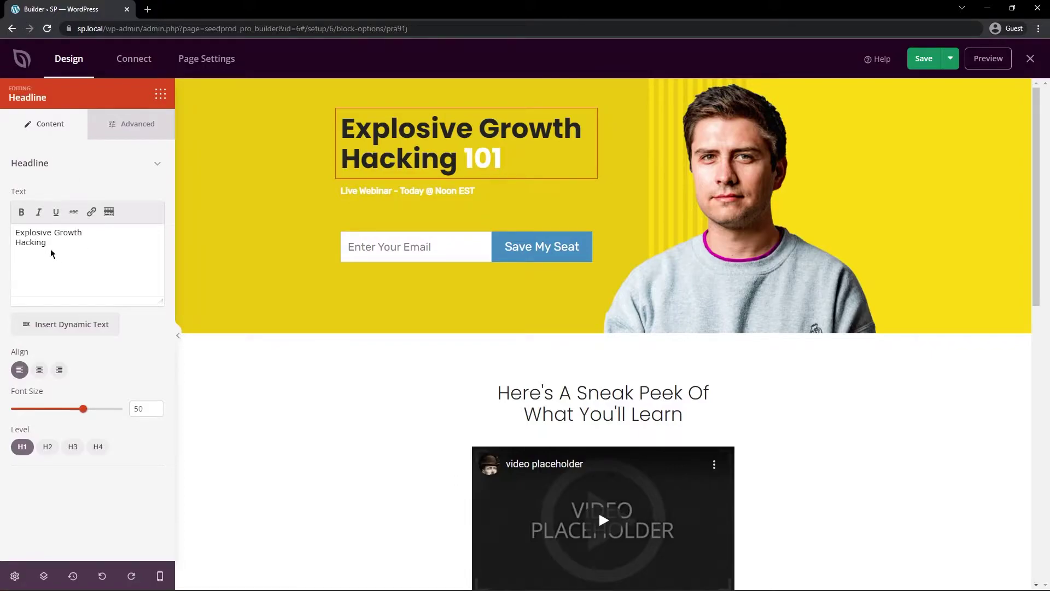
key(ctrl+a)
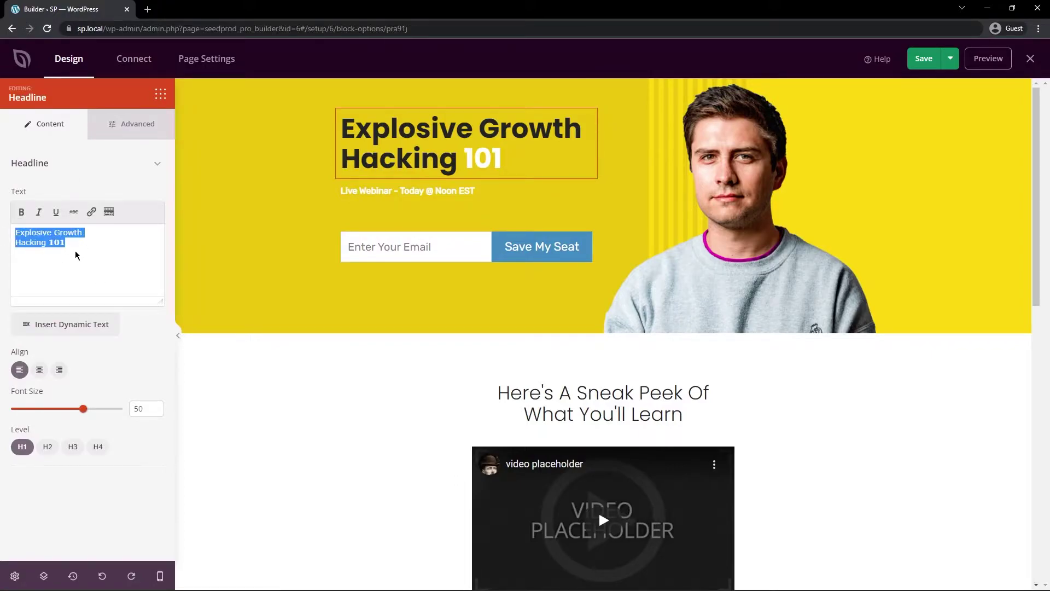
text(Learn Web Dev in 21 Days)
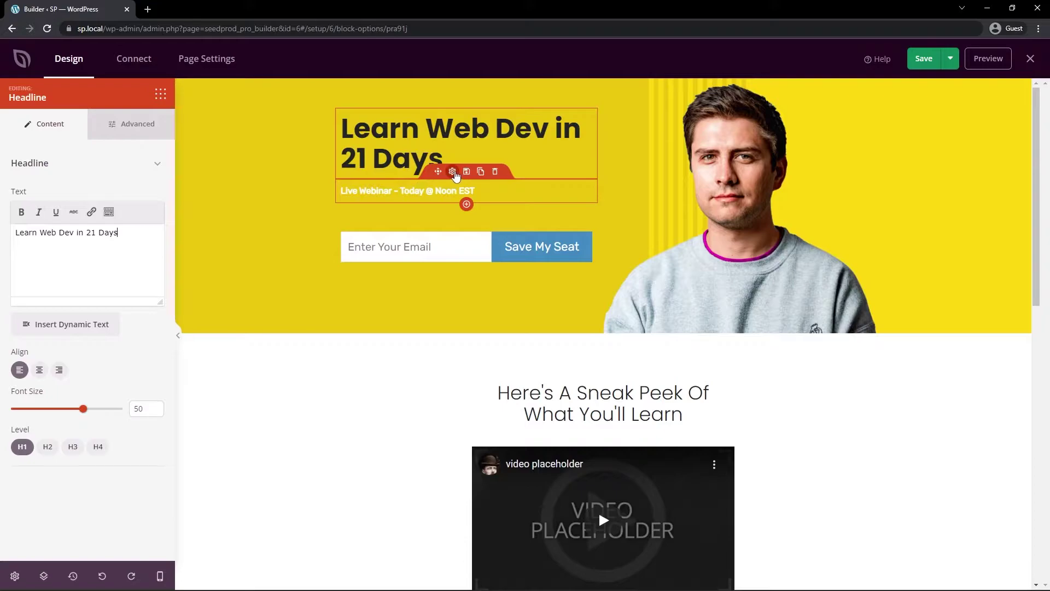
Step: Select the subheadline, email signup form and portrait photo in turn
click(451, 188)
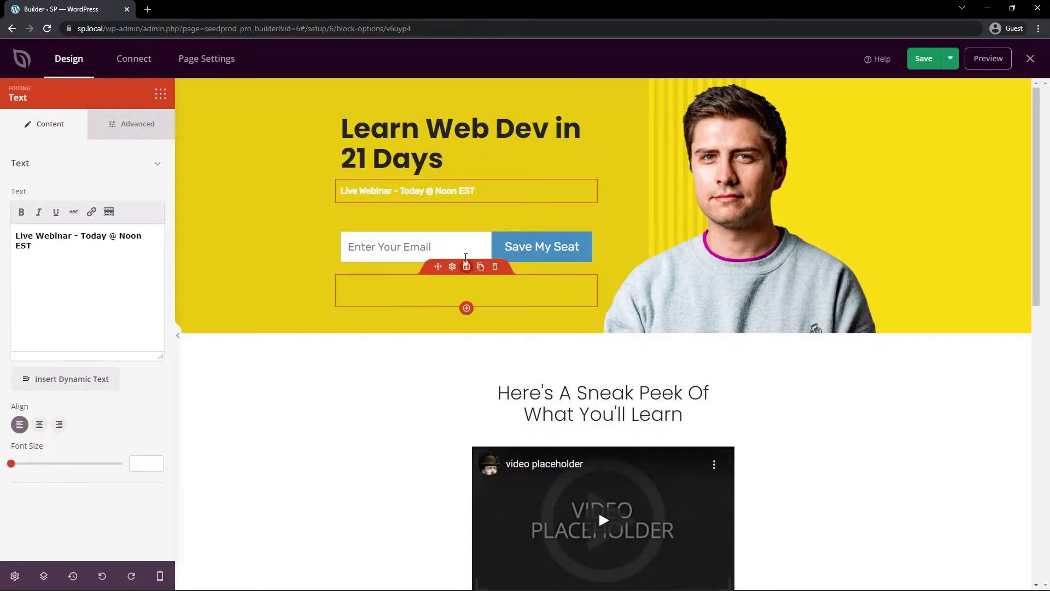
click(350, 251)
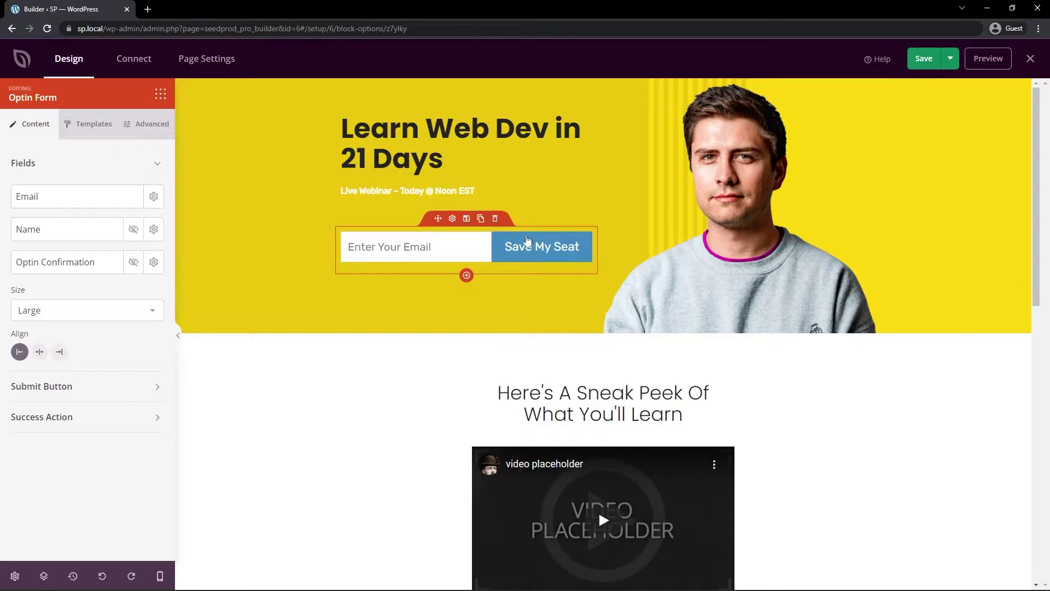
click(779, 179)
Step: Open the YouTube video block's settings, showing width 50 and centred alignment
mouse_move(125, 234)
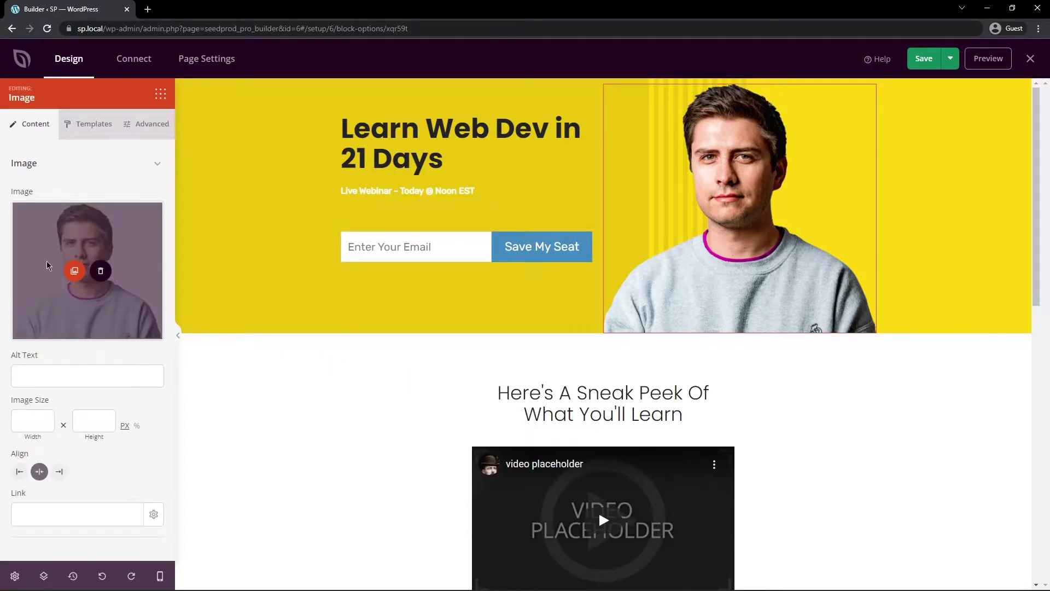
scroll(970, 231, down, 5)
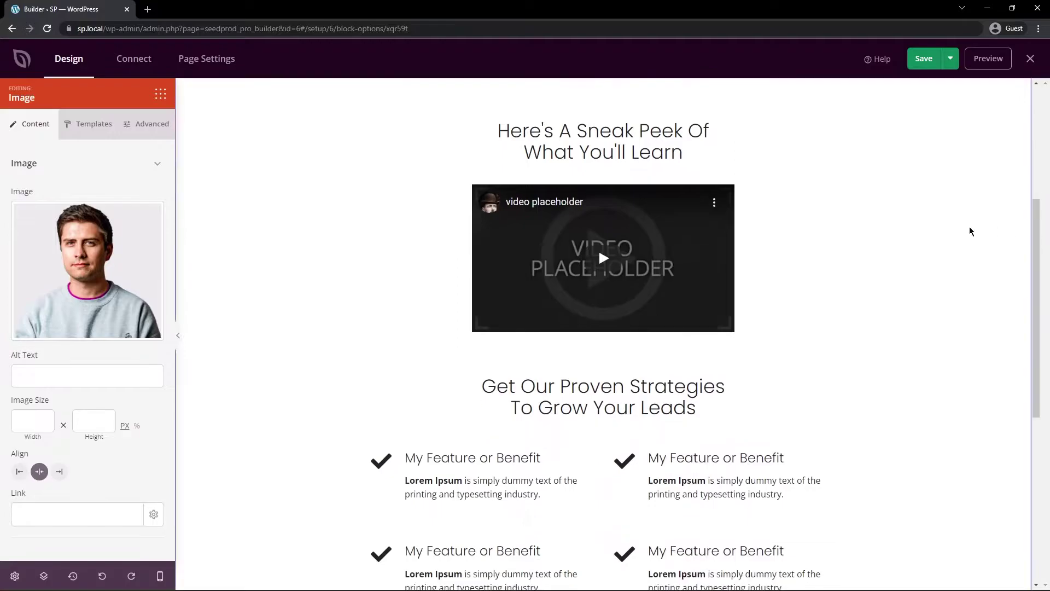
click(599, 248)
scroll(627, 316, down, 6)
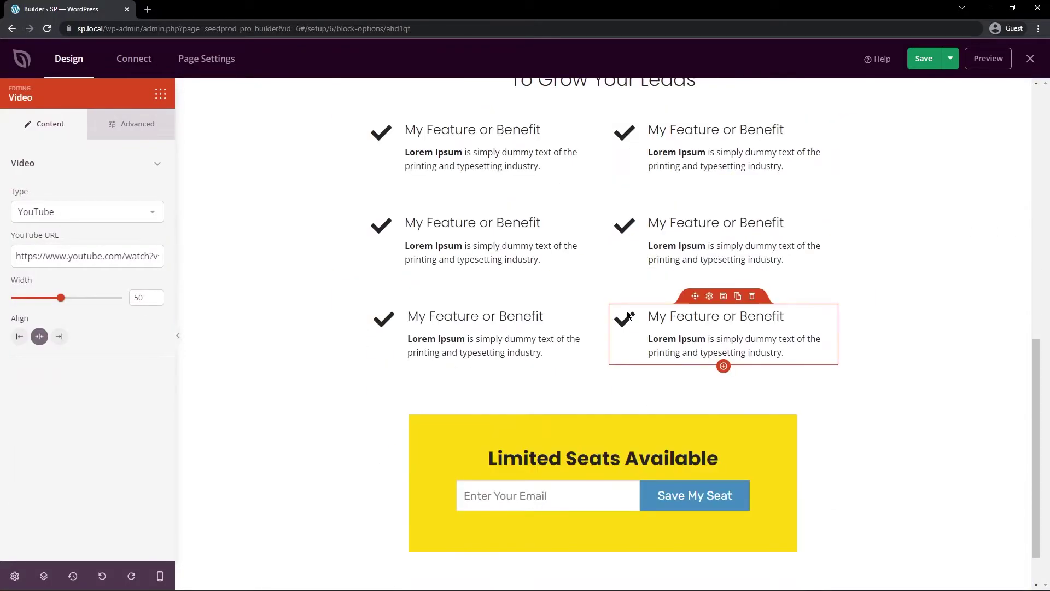
scroll(628, 316, up, 5)
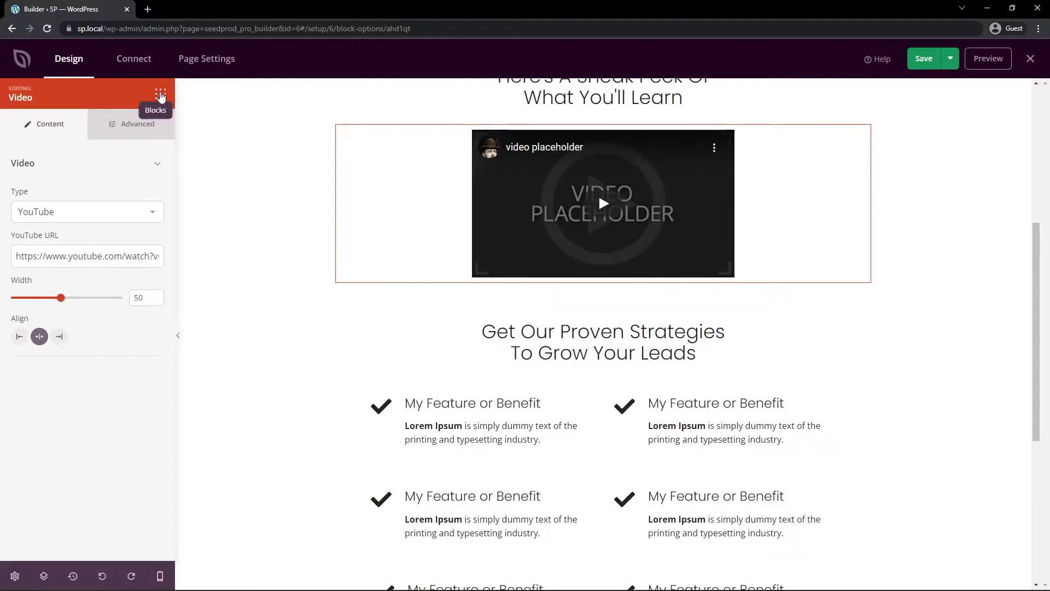
Step: Drag an Animated Headline block under the hero title
click(160, 96)
scroll(280, 260, up, 6)
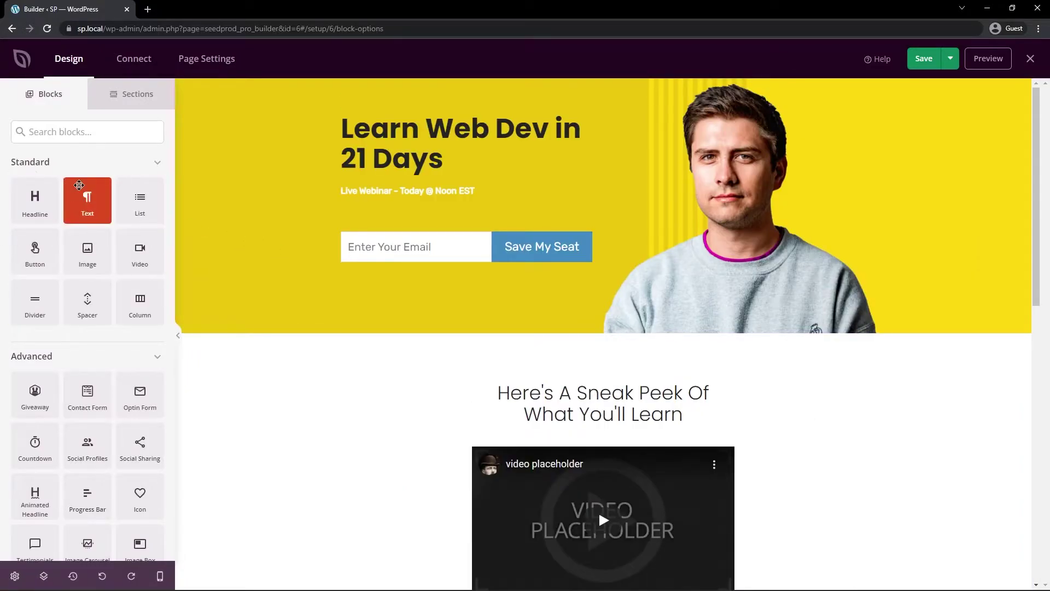
scroll(88, 246, down, 3)
scroll(115, 402, down, 4)
scroll(76, 500, up, 7)
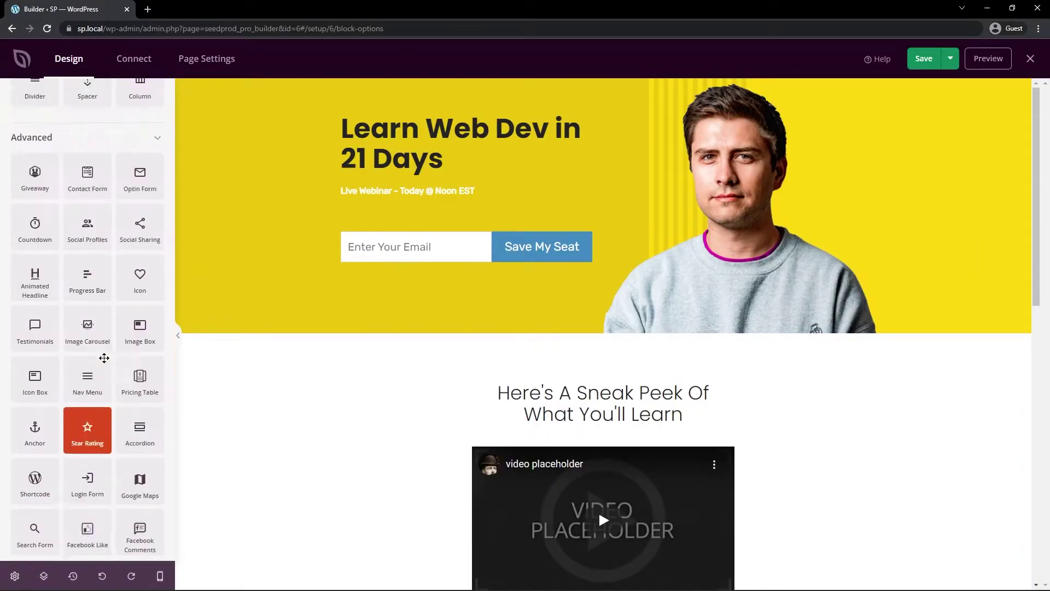
drag(38, 498, 459, 203)
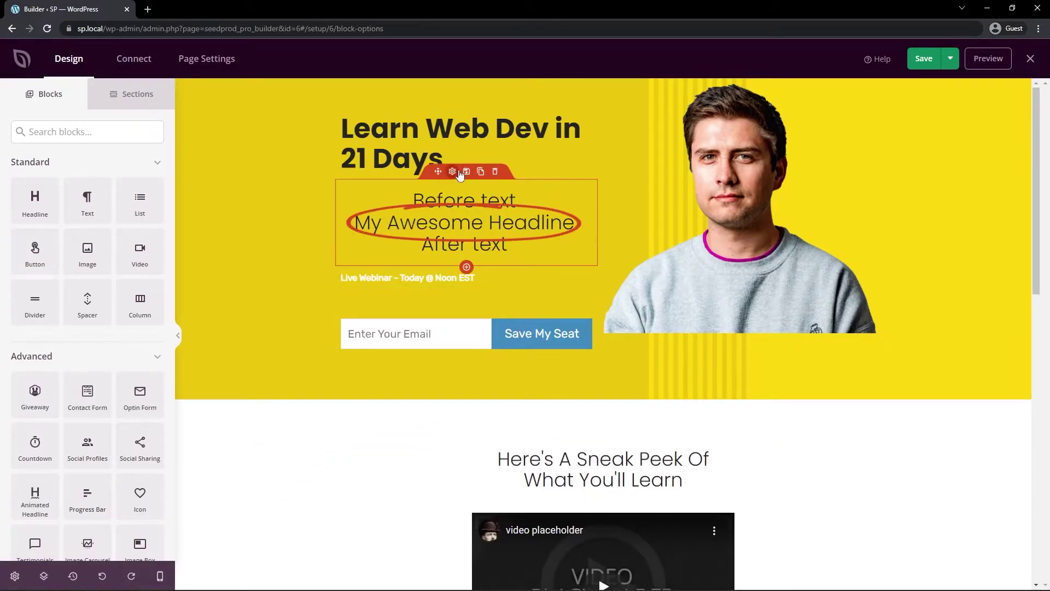
Step: Delete the trial animated headline so the hero keeps its original content
click(451, 171)
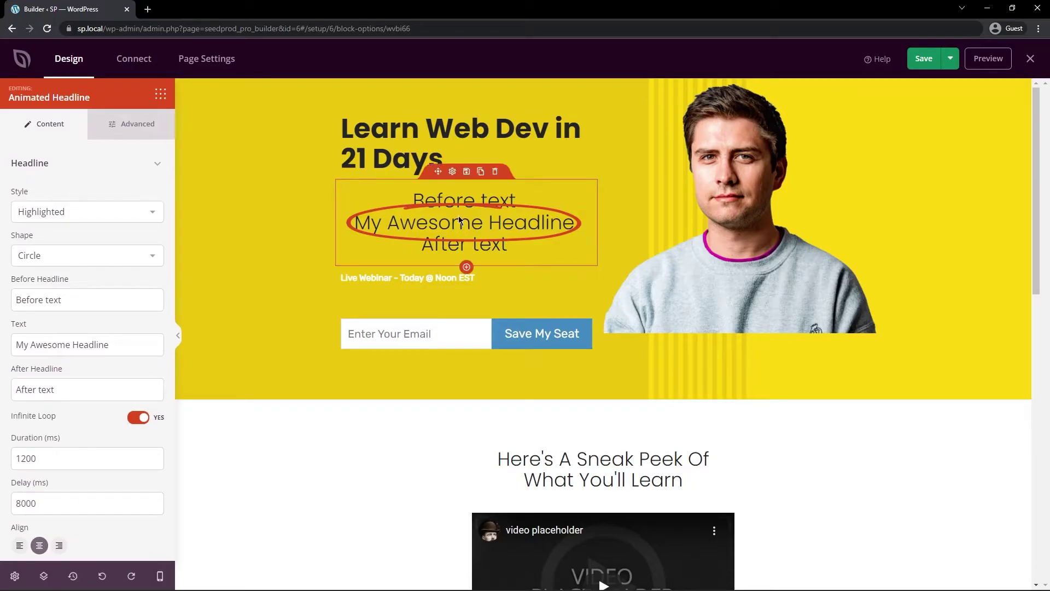
click(500, 169)
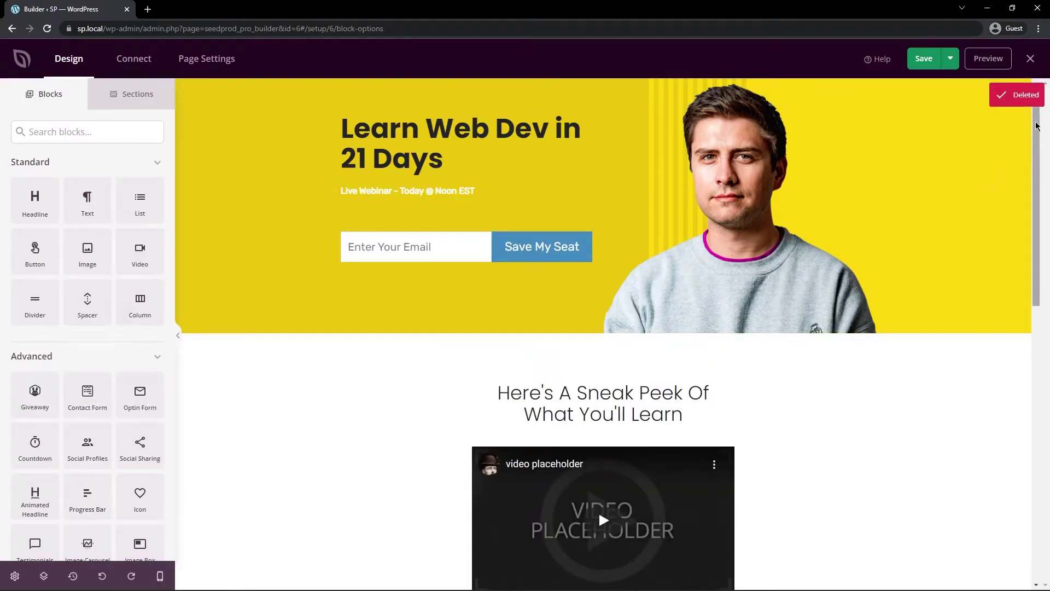
drag(1037, 149, 1036, 403)
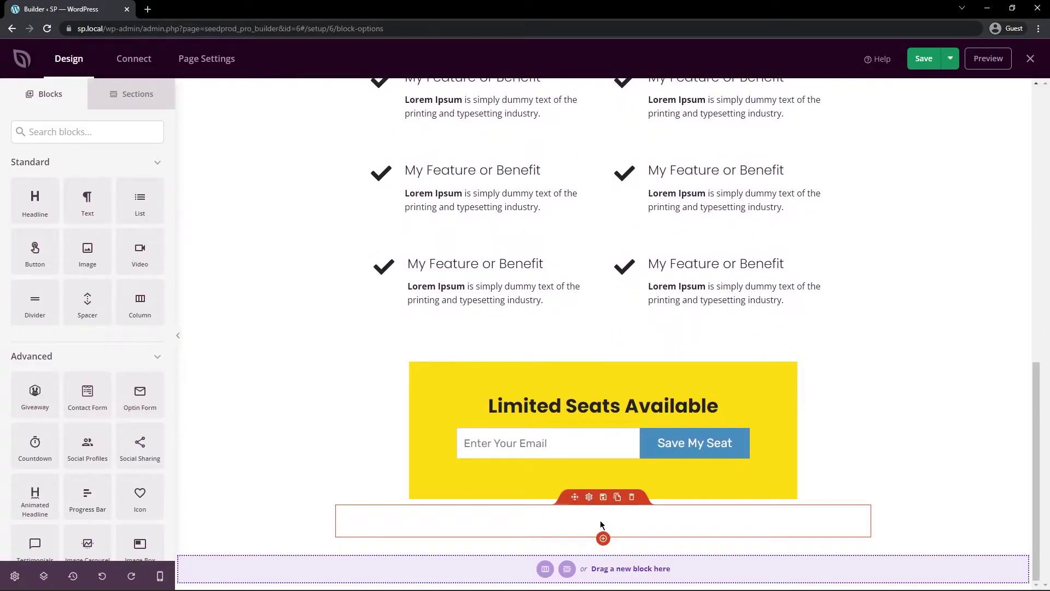
Step: Add a three-column section below Limited Seats with a Google Maps block in column one
click(546, 571)
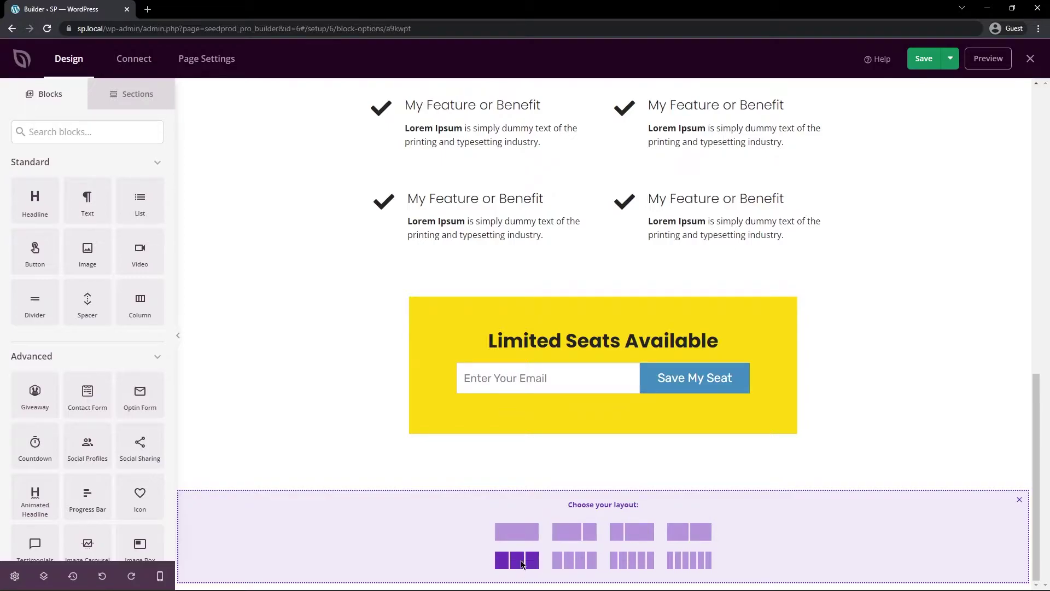
click(521, 561)
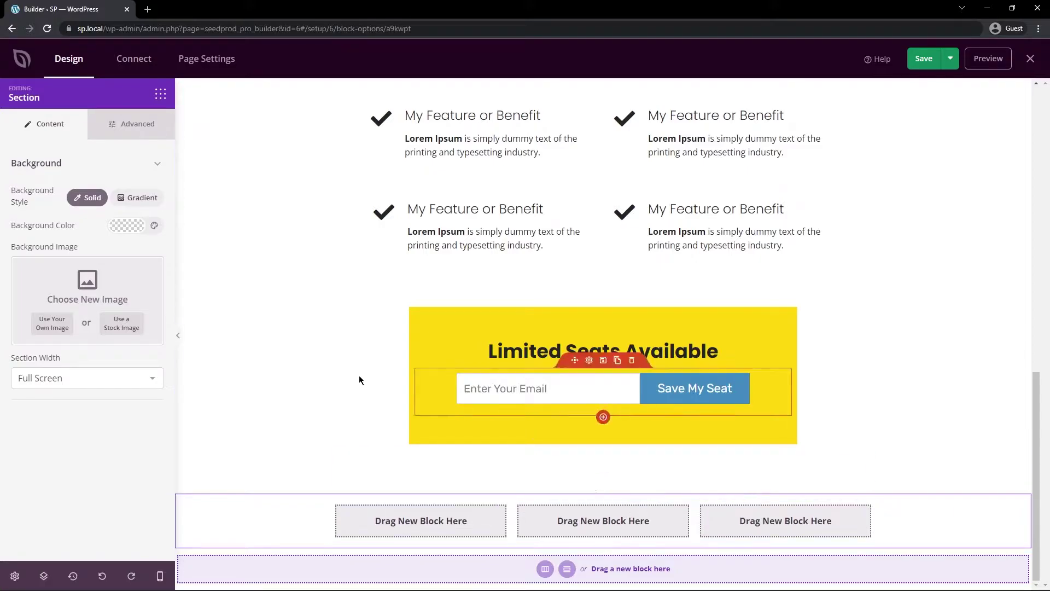
click(161, 97)
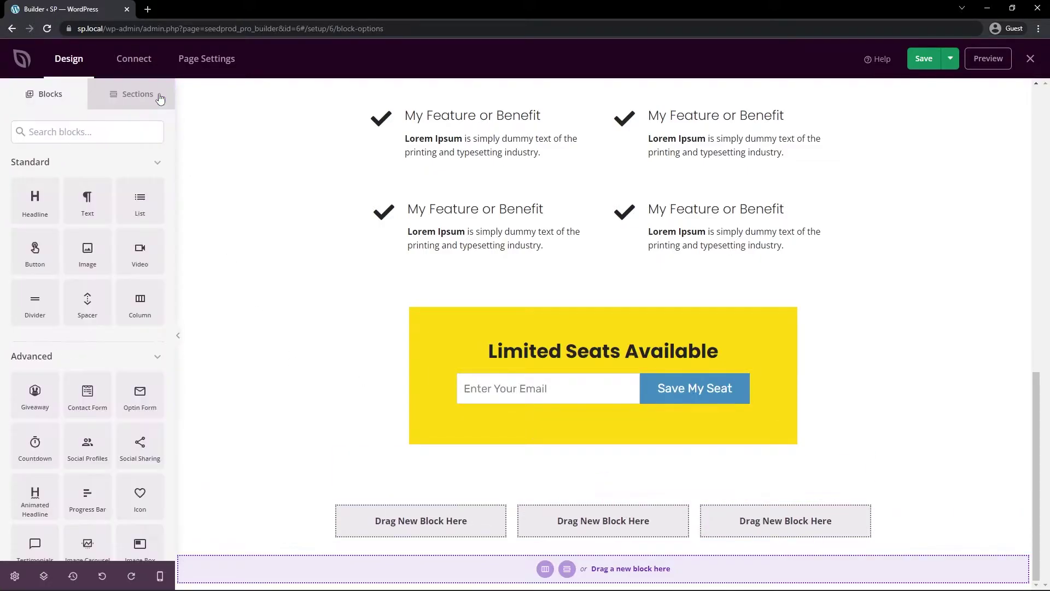
click(57, 130)
text(maps)
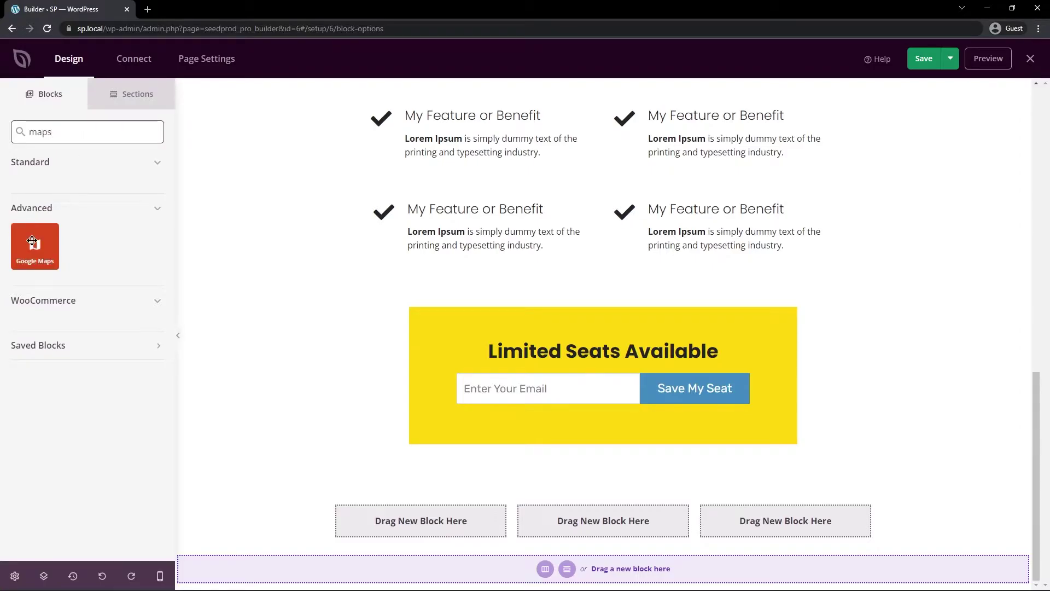
drag(31, 252, 426, 530)
Step: Set the first map's location to New York, zoom 6, width 50
scroll(425, 530, down, 1)
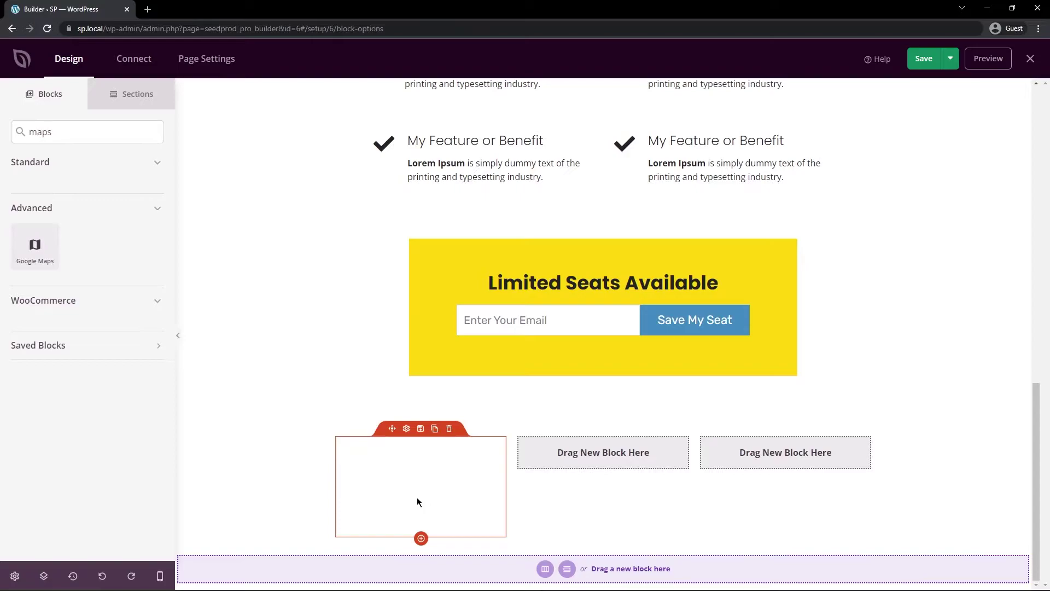
click(405, 429)
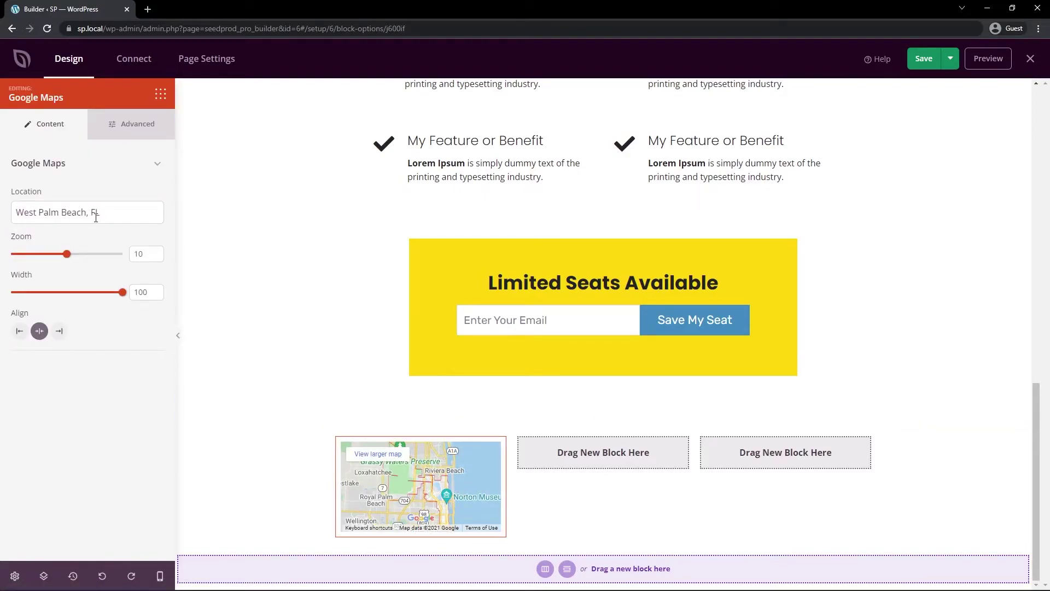
drag(112, 214, 2, 208)
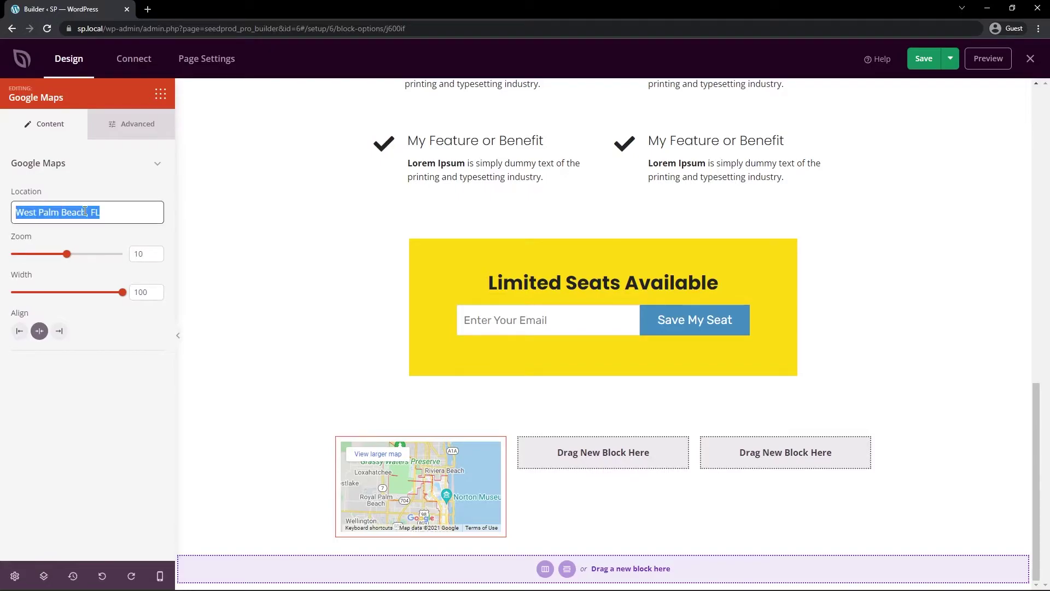
text(New York)
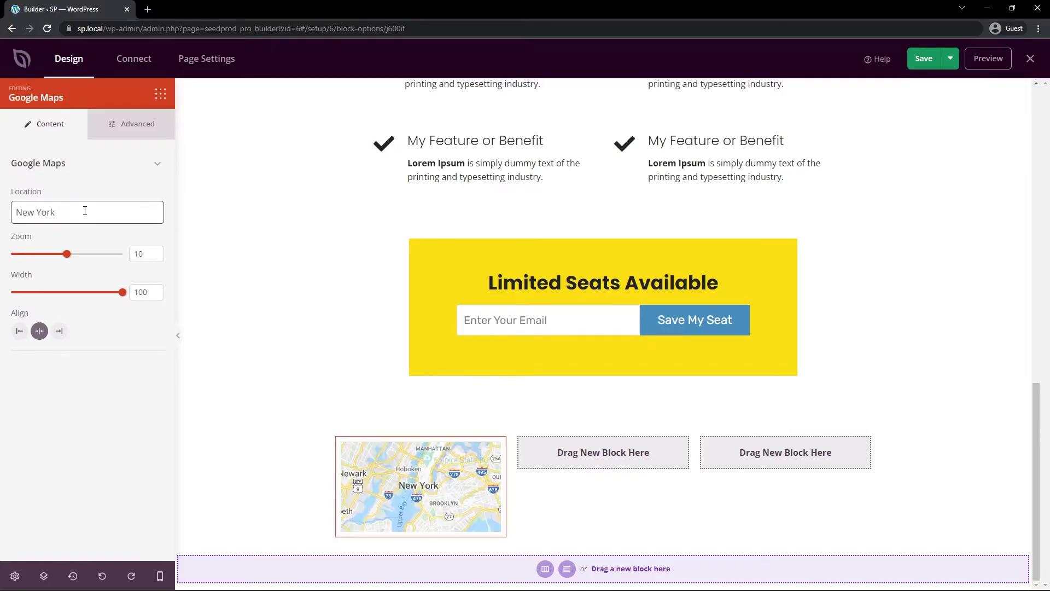
drag(66, 254, 48, 256)
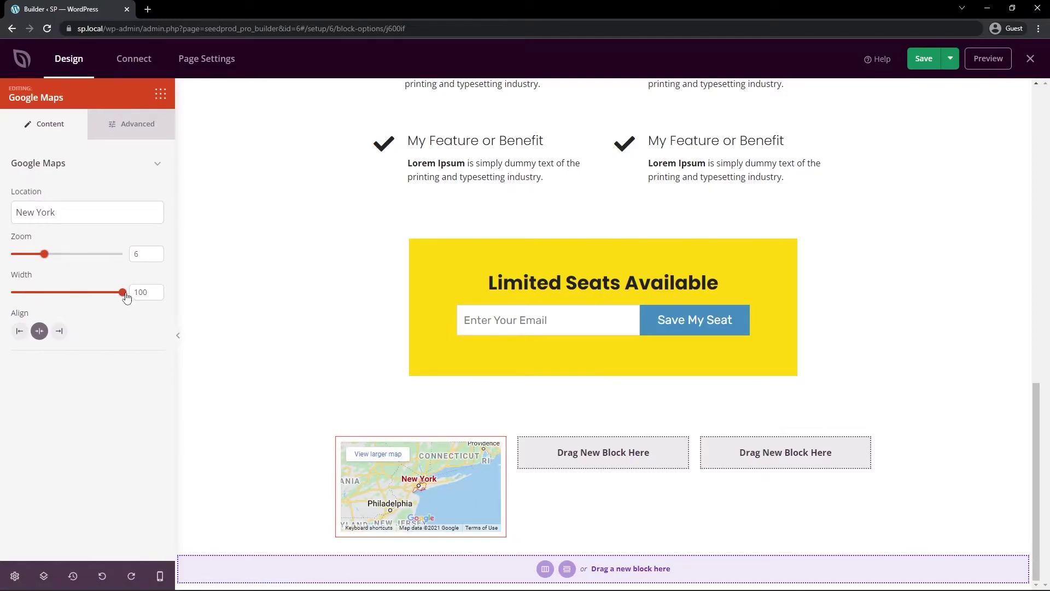
mouse_move(458, 452)
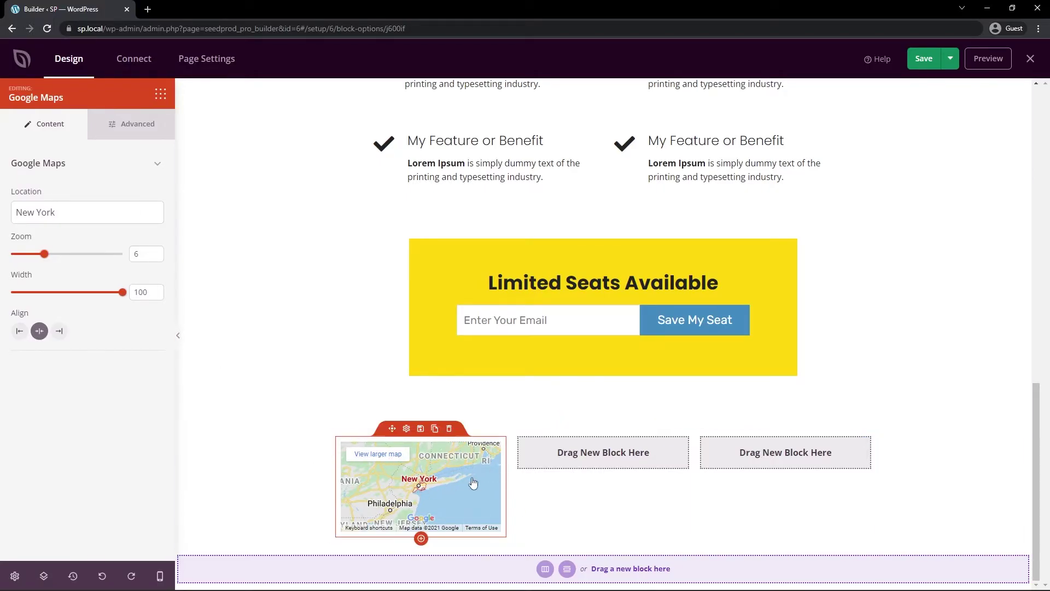
mouse_move(123, 292)
mouse_down()
mouse_move(63, 293)
mouse_move(122, 293)
mouse_up()
Step: Add Google Maps blocks to the other columns and set the middle map to Toronto
mouse_move(355, 500)
click(161, 93)
drag(35, 246, 760, 460)
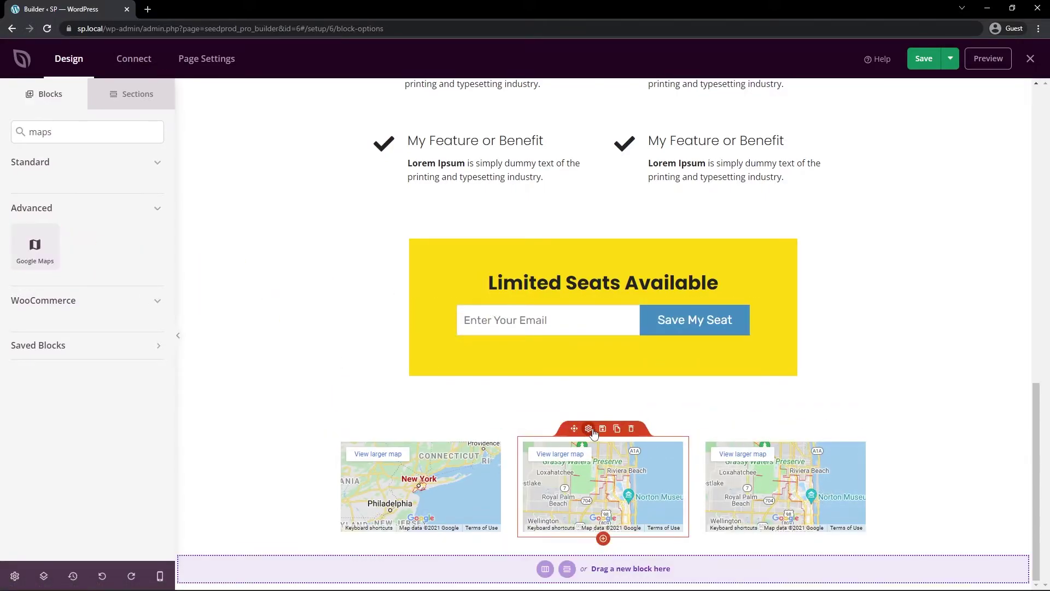
click(589, 429)
triple_click(75, 211)
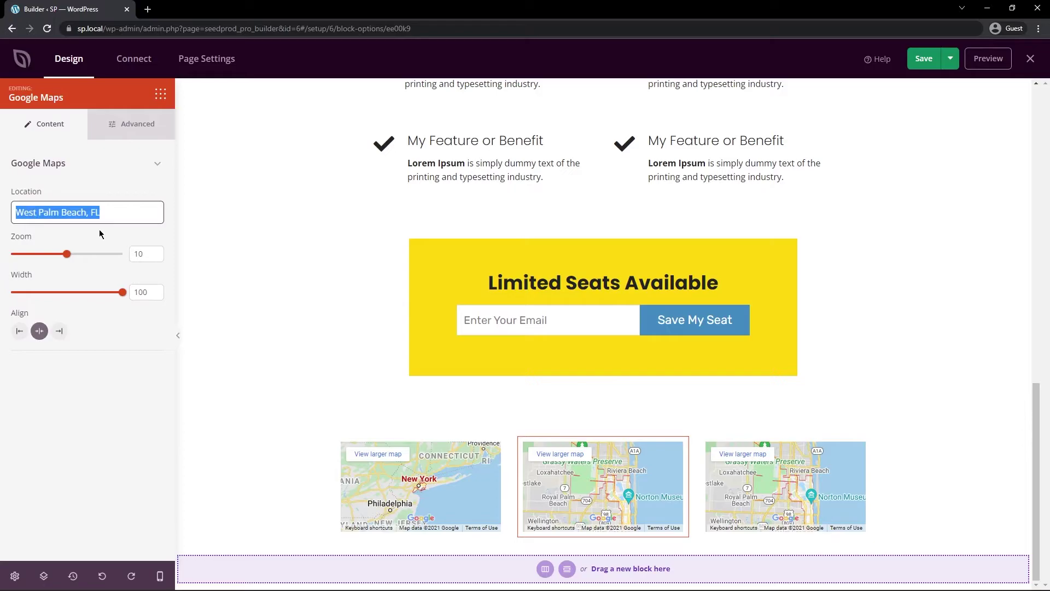
text(Toronto)
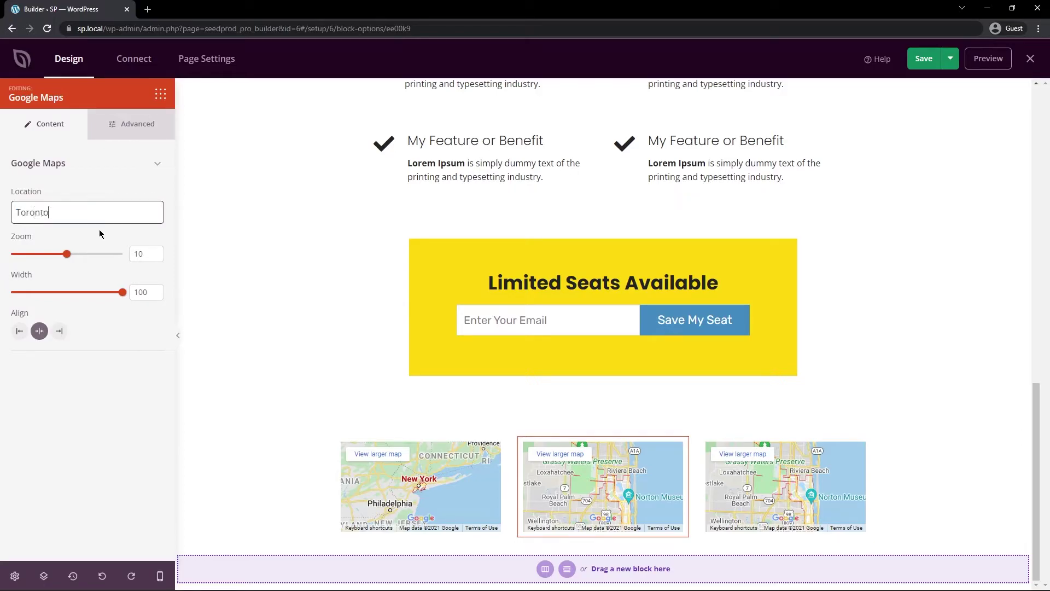
Step: Set the Toronto map's zoom level to 6
click(406, 428)
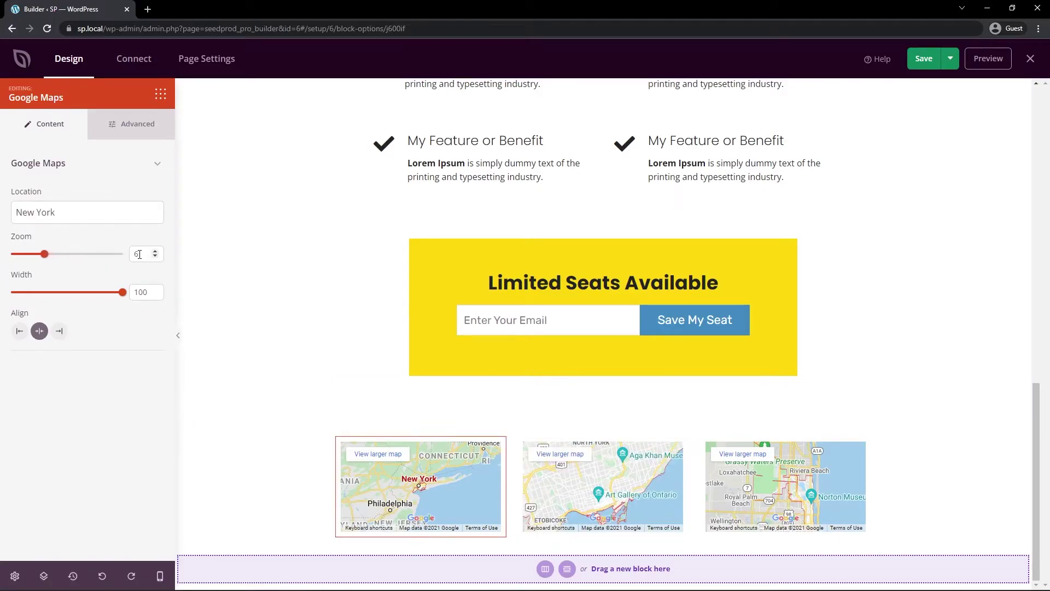
click(587, 429)
click(140, 253)
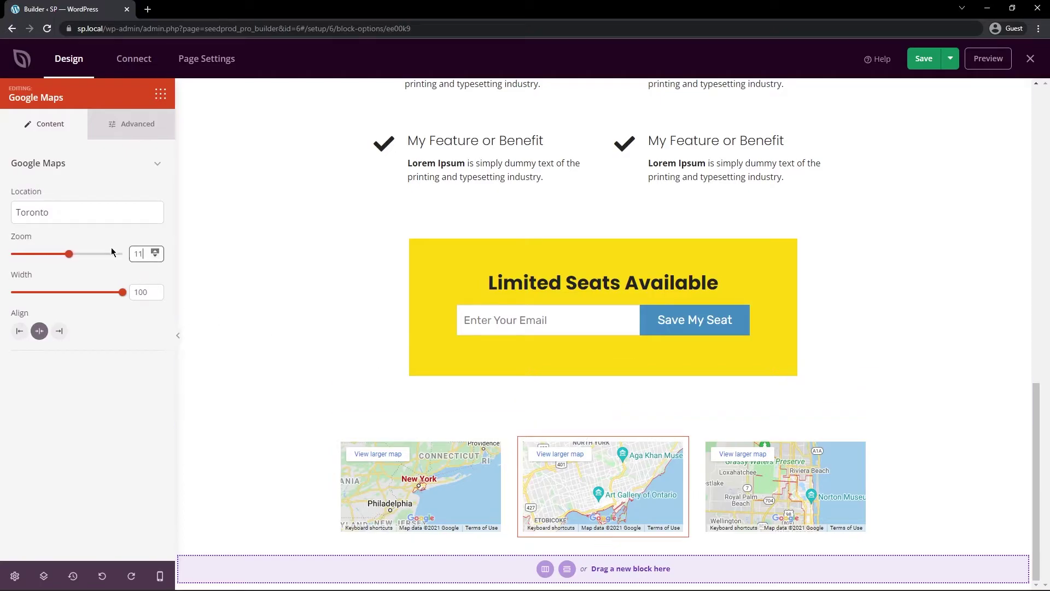
key(Up)
key(Up)
key(Up)
key(Up)
key(Down)
key(Down)
key(Down)
key(Down)
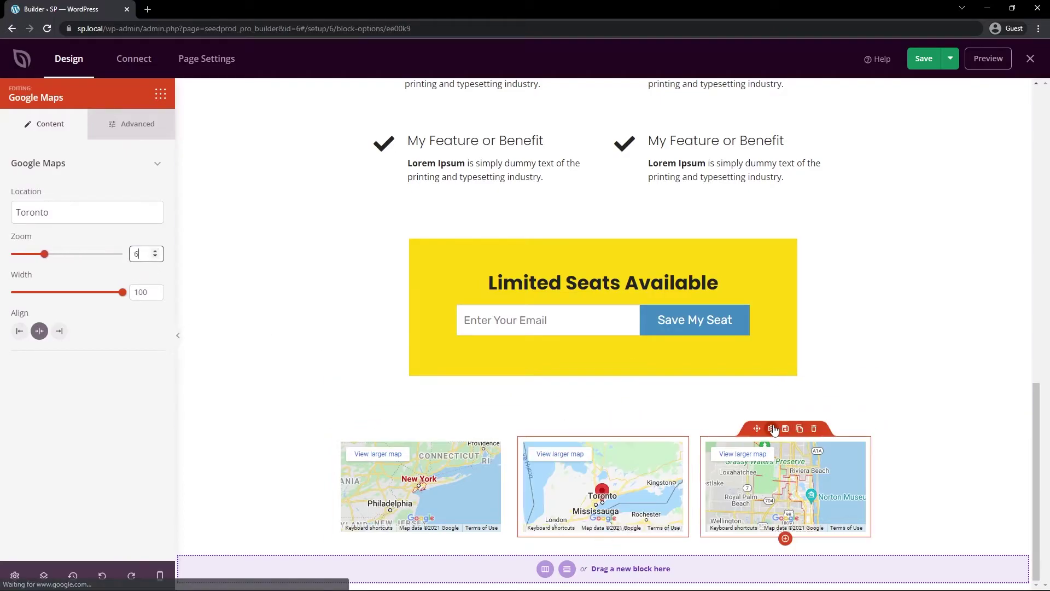
Step: Set the right-hand map's location to London, UK and lower its zoom
click(771, 429)
triple_click(30, 212)
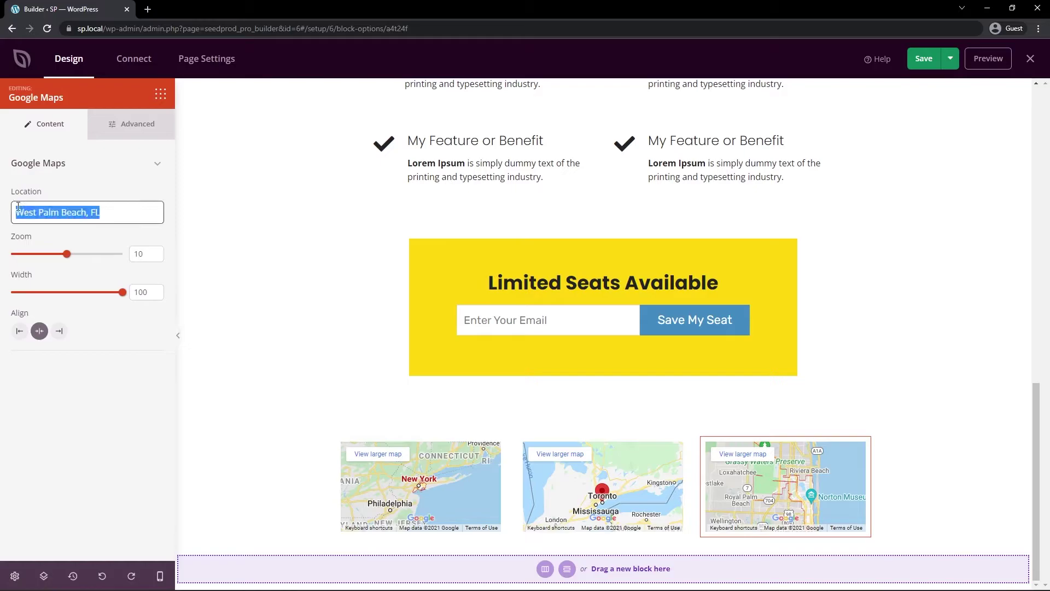
text(london, uk)
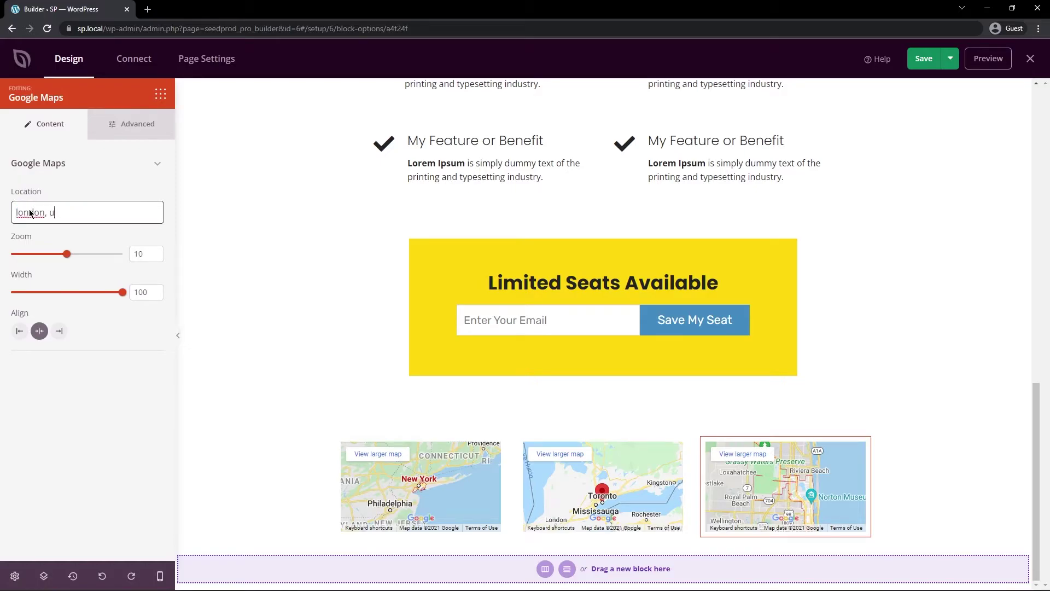
click(155, 257)
click(155, 256)
click(155, 257)
click(155, 256)
Step: Try a grey background colour on the maps section
click(542, 431)
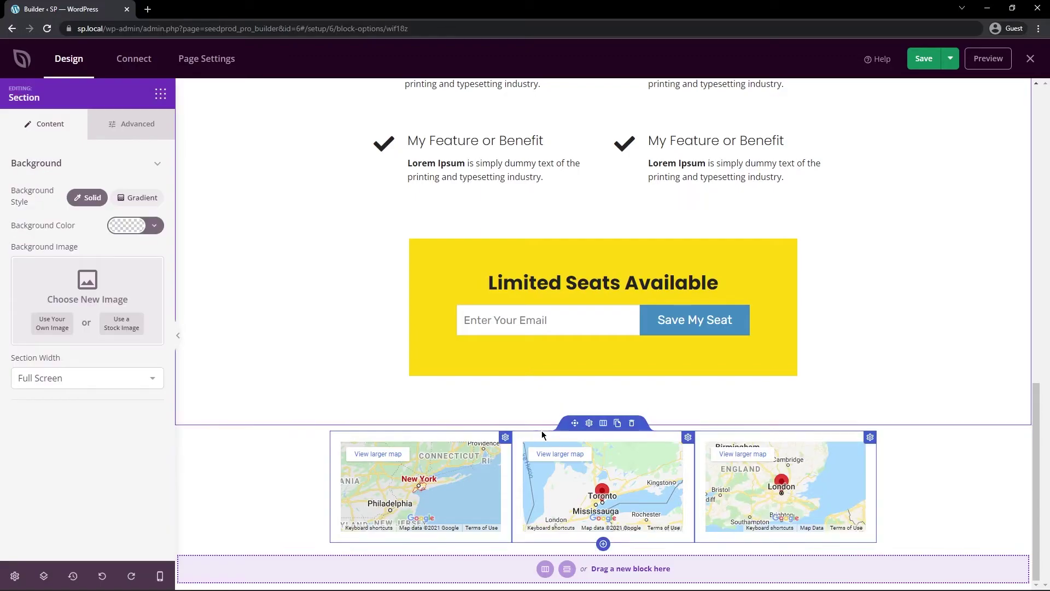
click(588, 419)
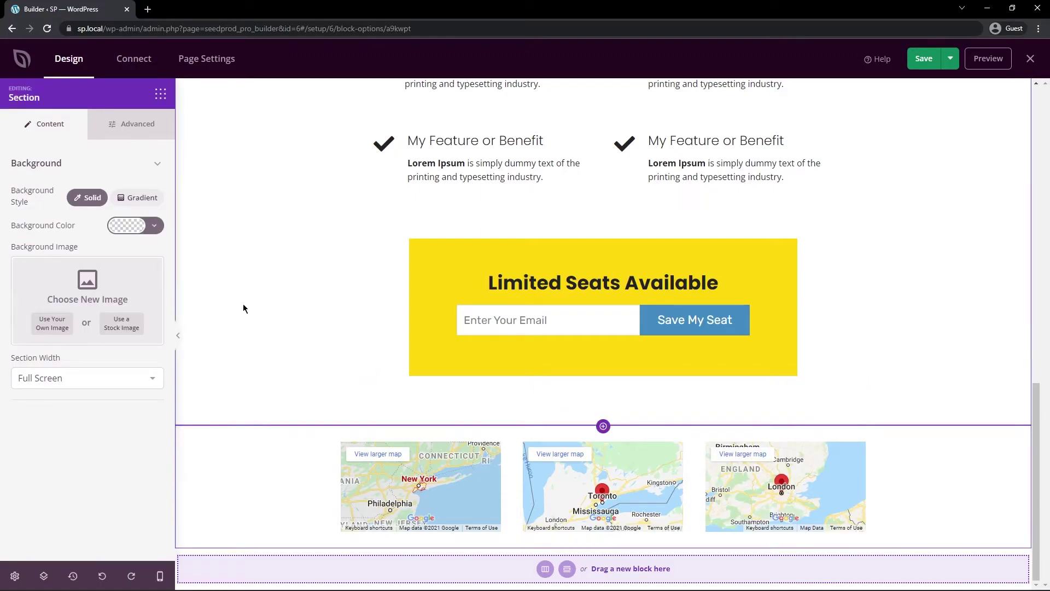
click(130, 228)
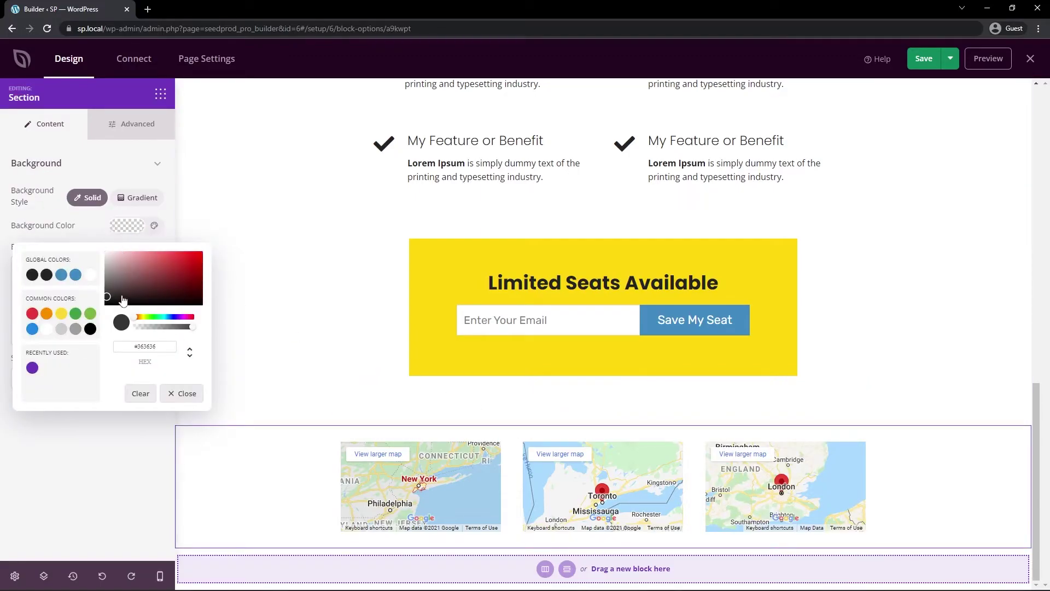
drag(109, 292, 100, 264)
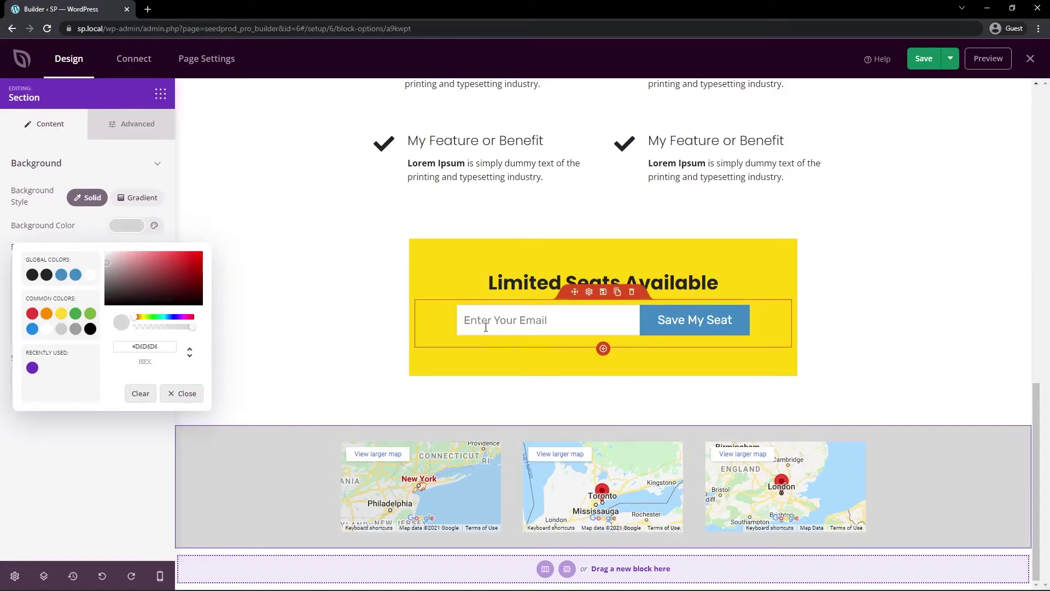
scroll(485, 323, up, 12)
scroll(456, 326, down, 10)
scroll(444, 342, down, 4)
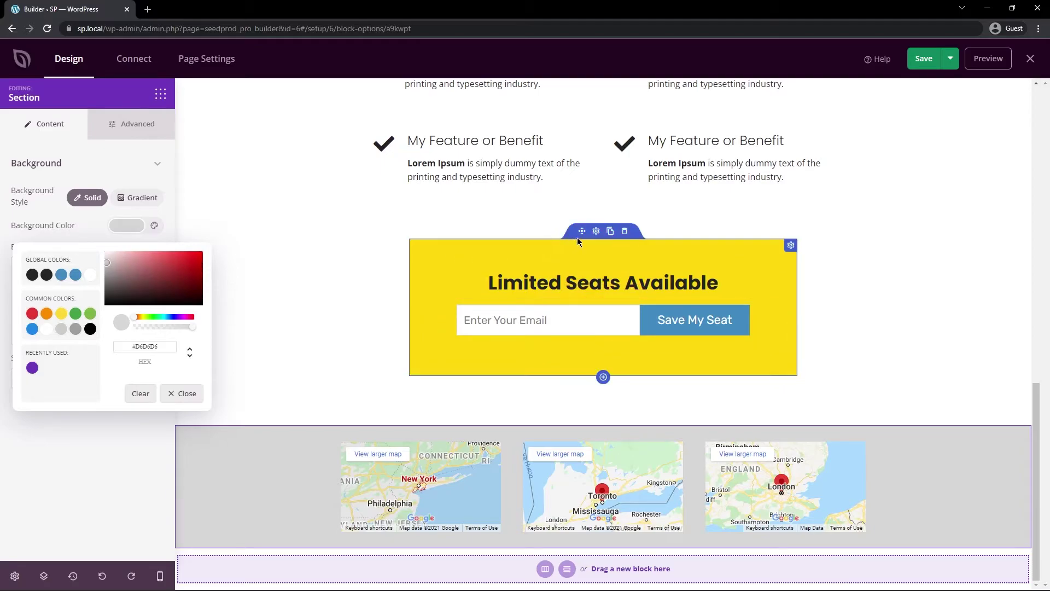
Step: Copy the Limited Seats row's yellow and paste it as the maps section's background colour
click(596, 231)
click(126, 225)
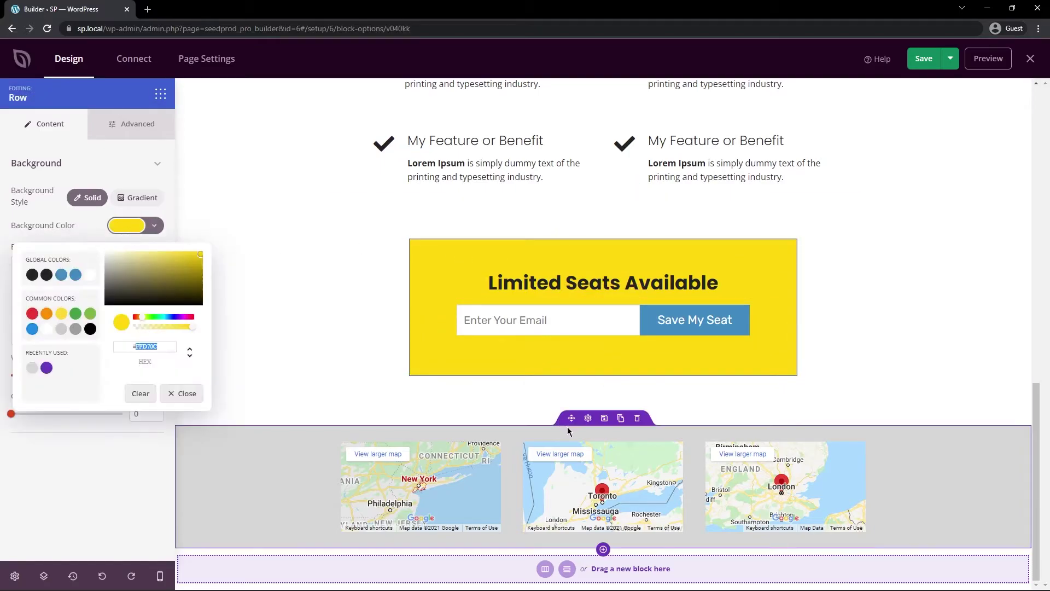
click(589, 420)
click(123, 226)
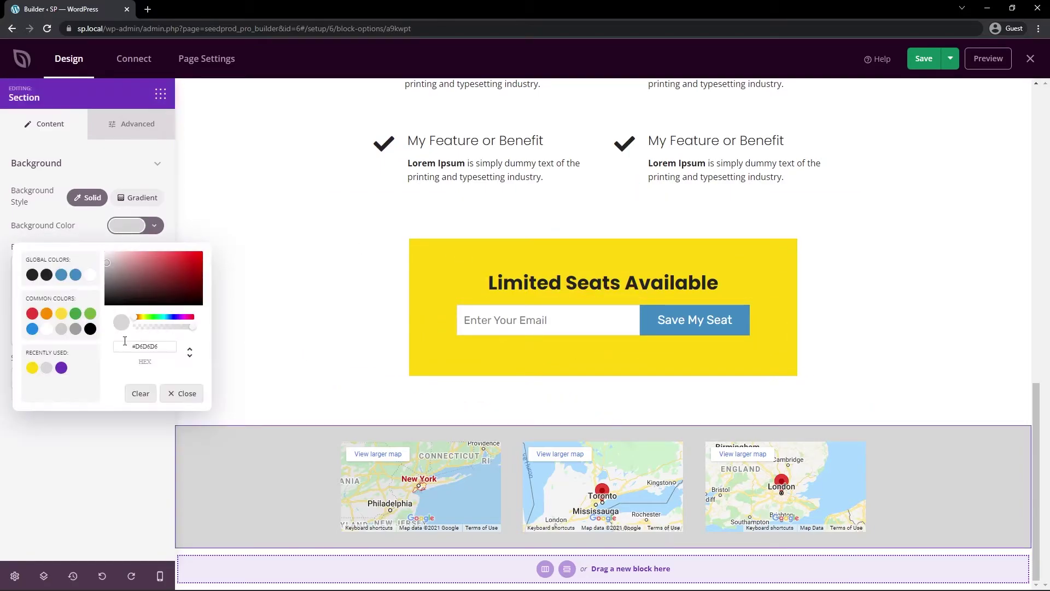
text(#FFD70C)
click(200, 308)
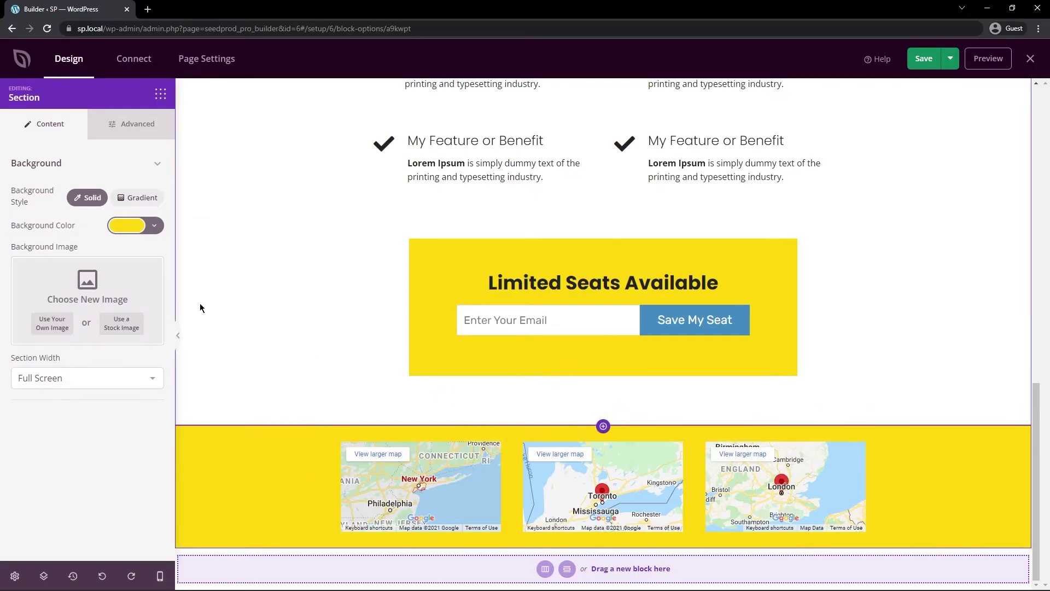
click(368, 421)
Step: Add an 'Our Locations' headline above the maps section
click(70, 132)
key(ctrl+a)
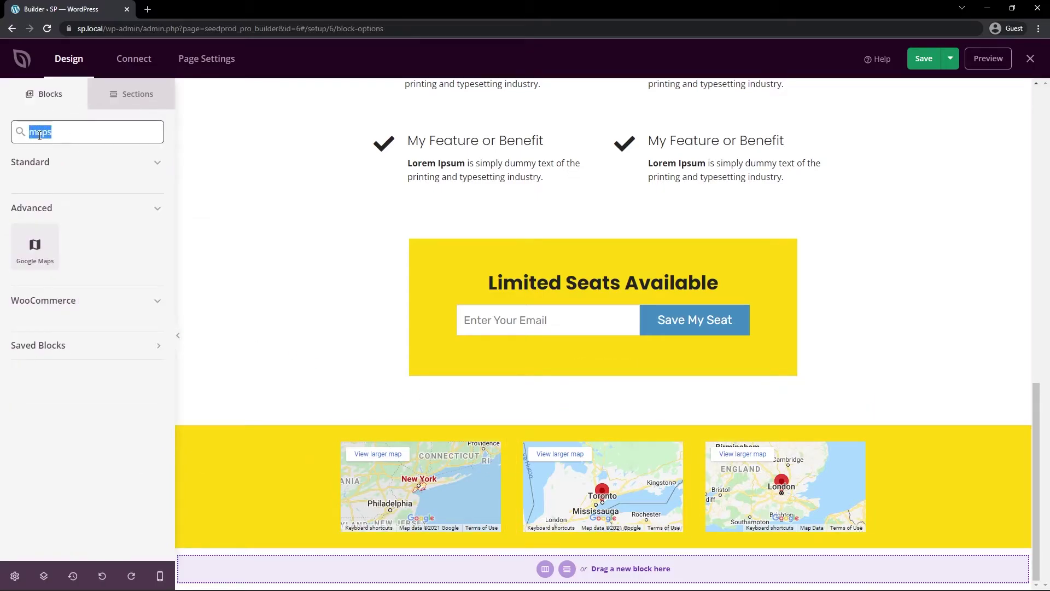
key(BackSpace)
drag(49, 199, 602, 432)
triple_click(71, 245)
text(Our Locations)
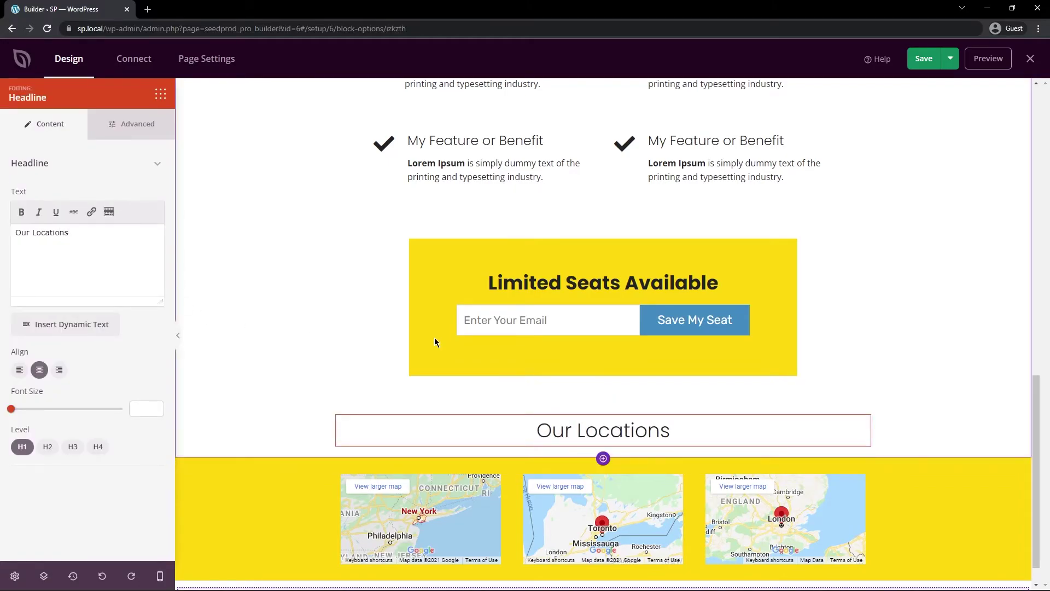
scroll(564, 383, down, 1)
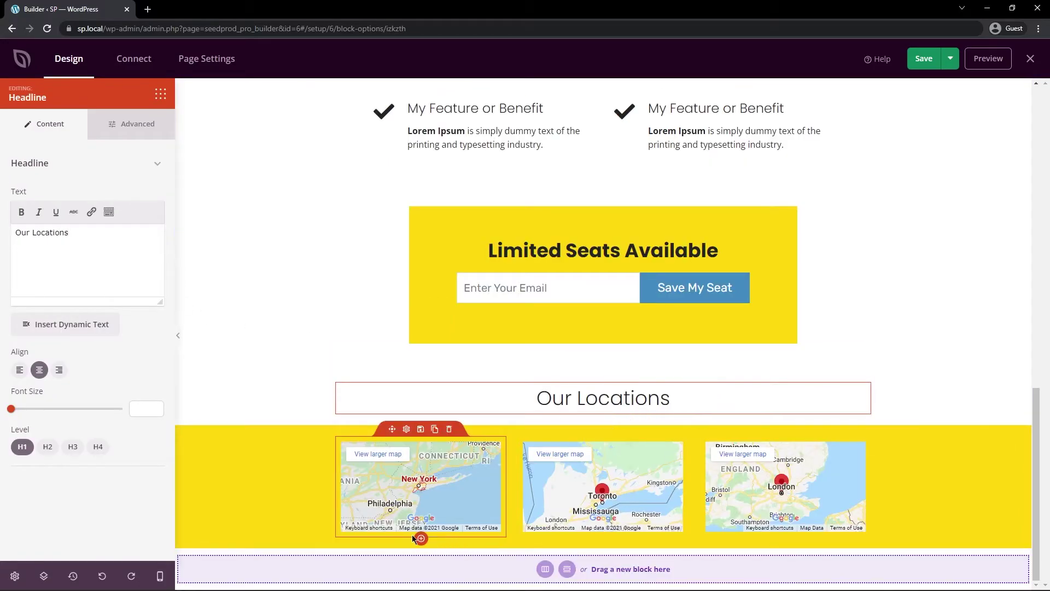
click(181, 239)
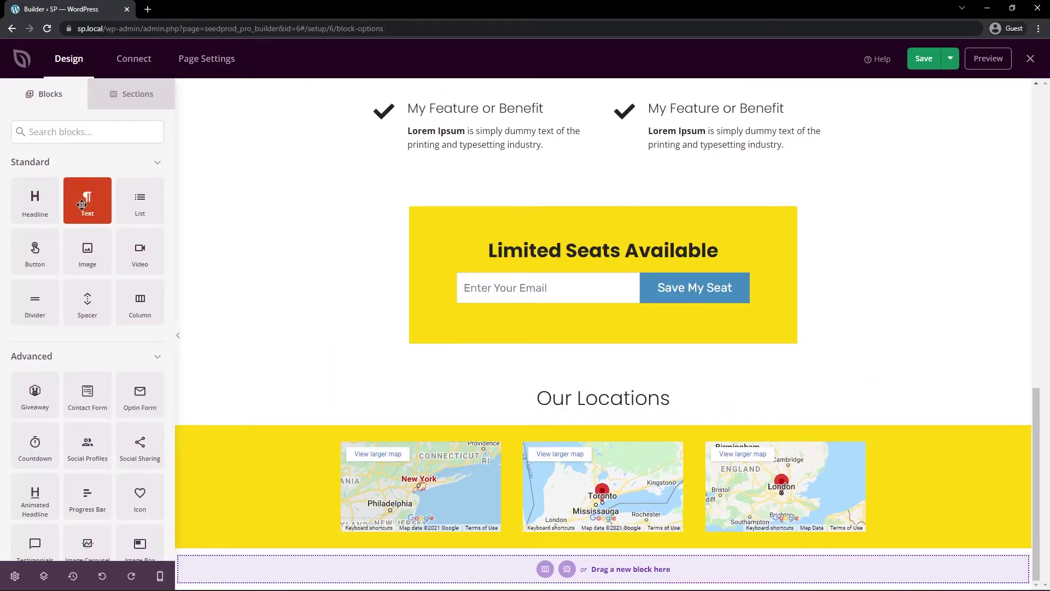
Step: Add a text block below the New York map for its '123 Acme Rd.' address
drag(87, 199, 419, 563)
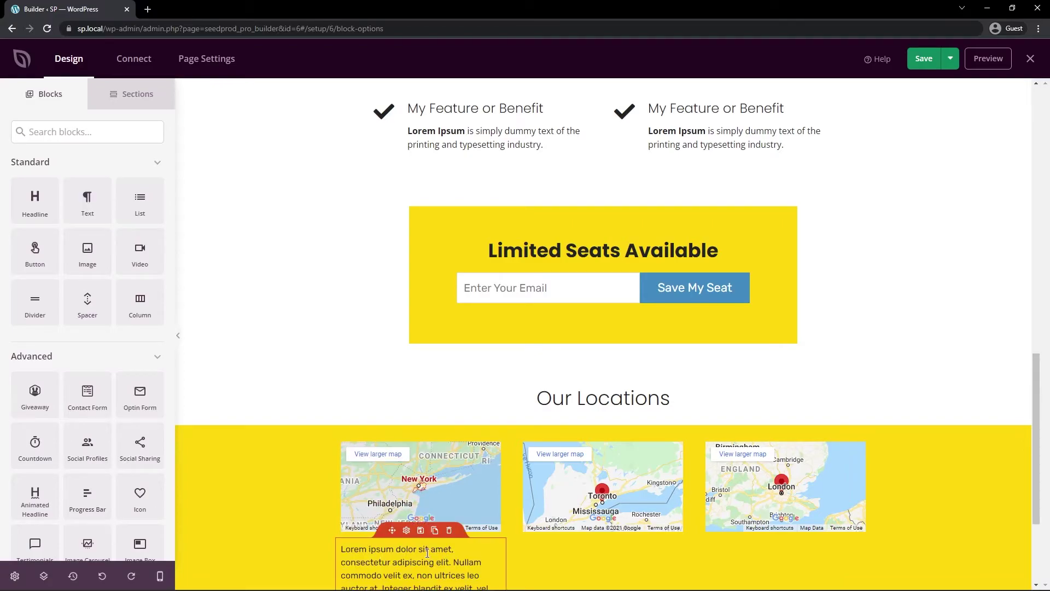
scroll(404, 363, down, 3)
click(405, 362)
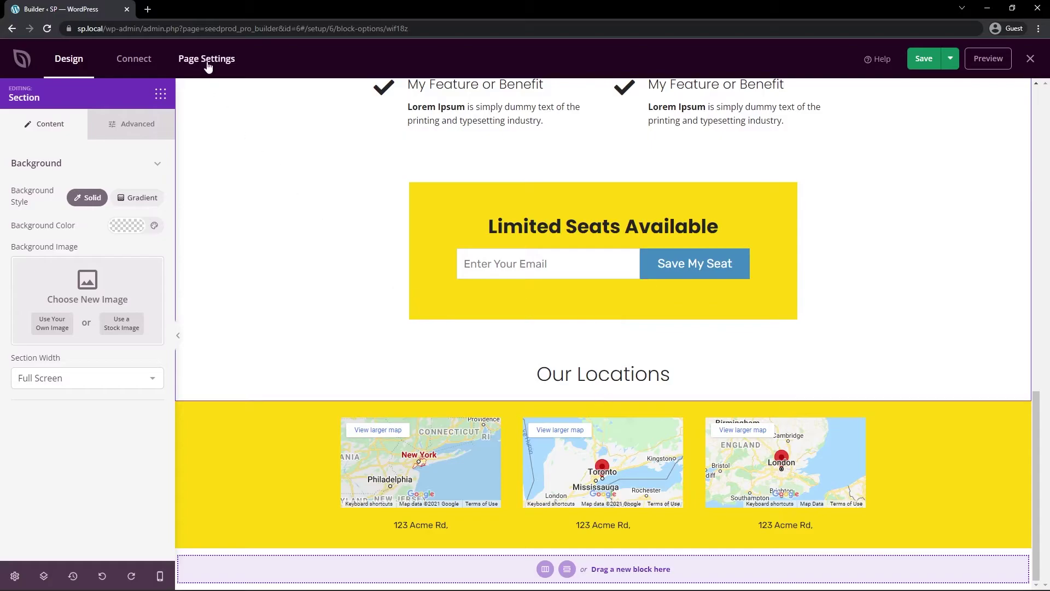
Step: Review the page's General settings and the Save dropdown's publishing options
click(207, 62)
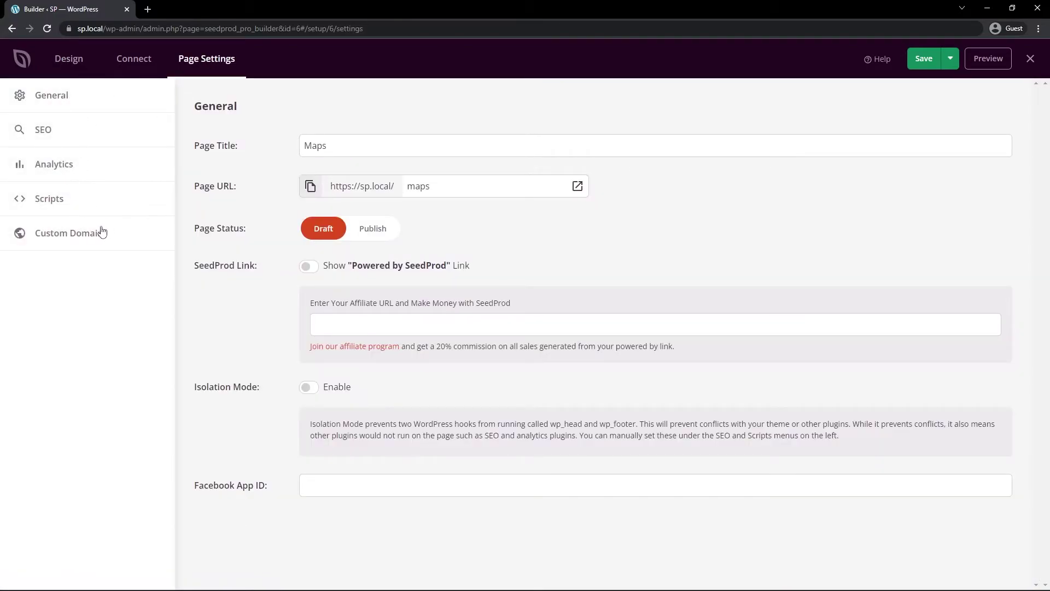
click(101, 99)
click(950, 59)
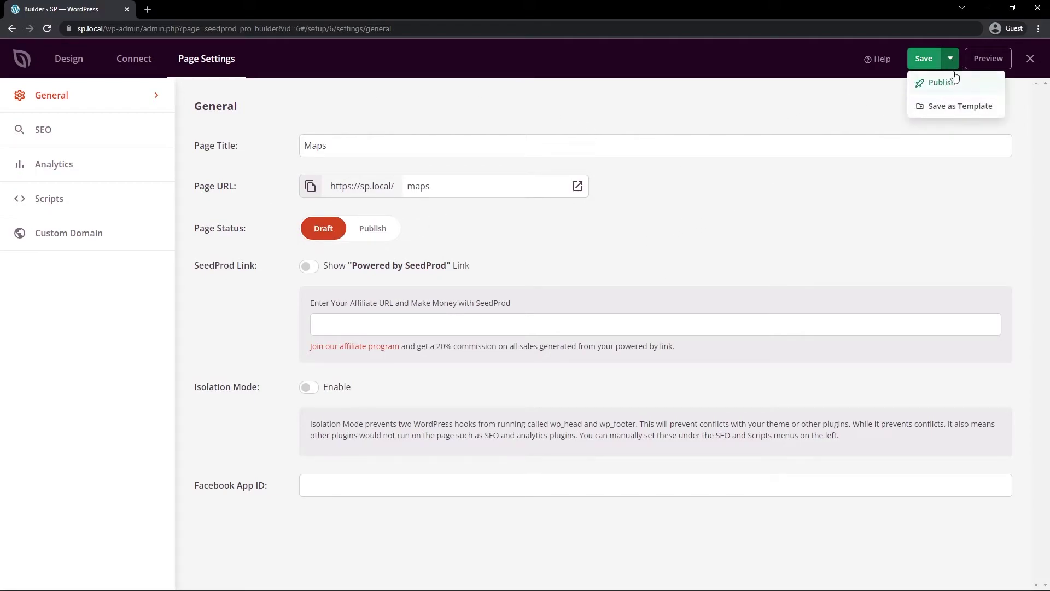
click(618, 119)
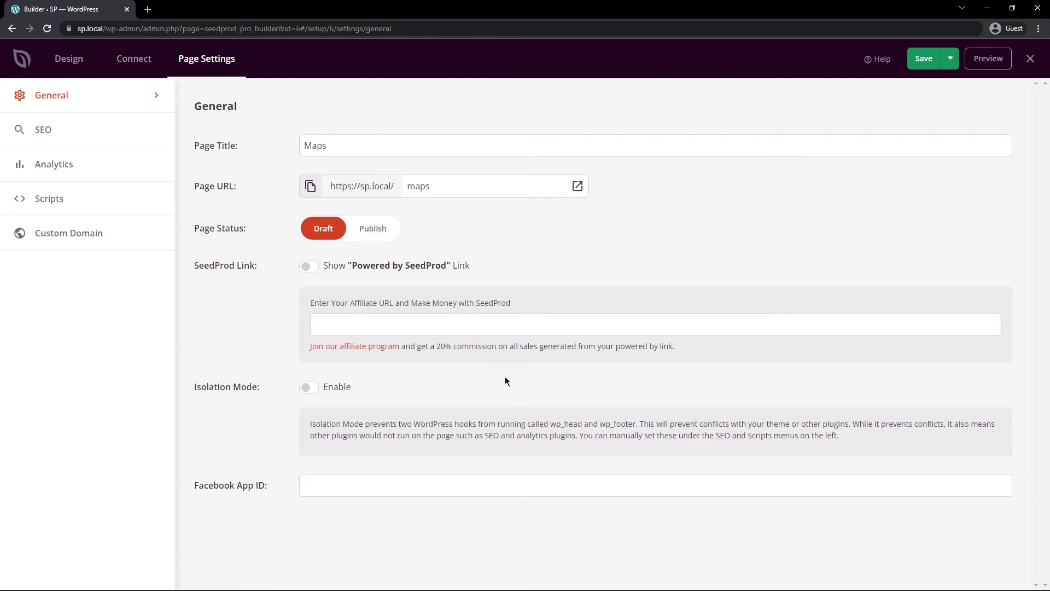
Step: Show the SEO section of Page Settings, which prompts to install All In One SEO
drag(667, 425, 835, 421)
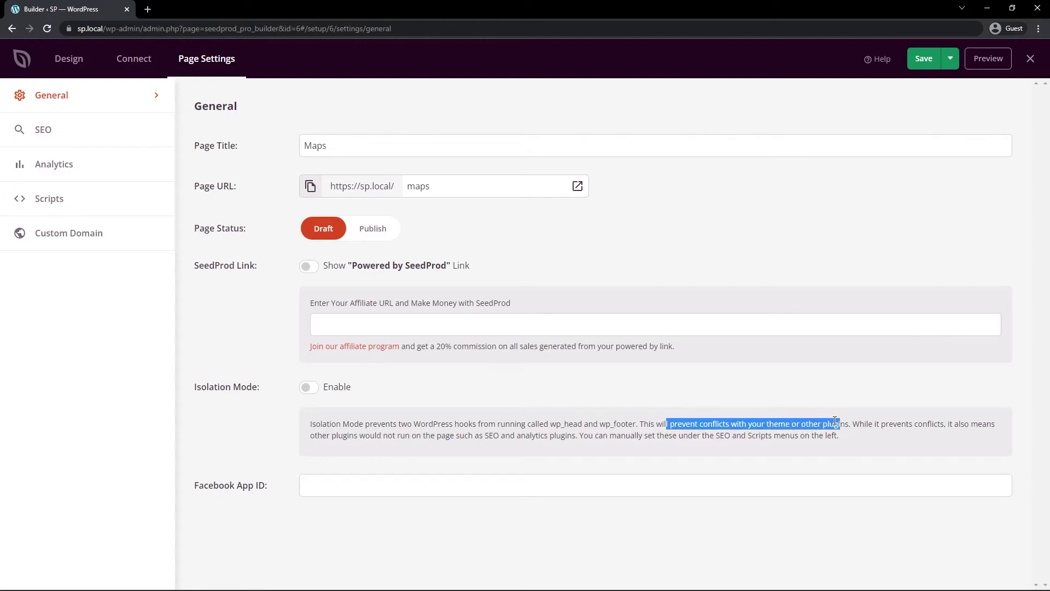
click(507, 404)
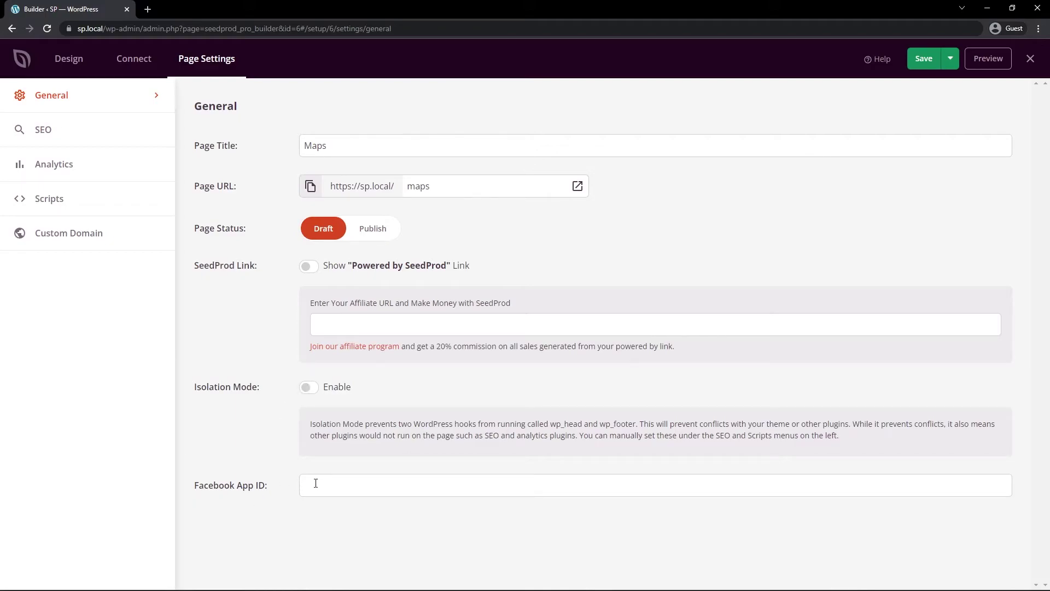
click(77, 132)
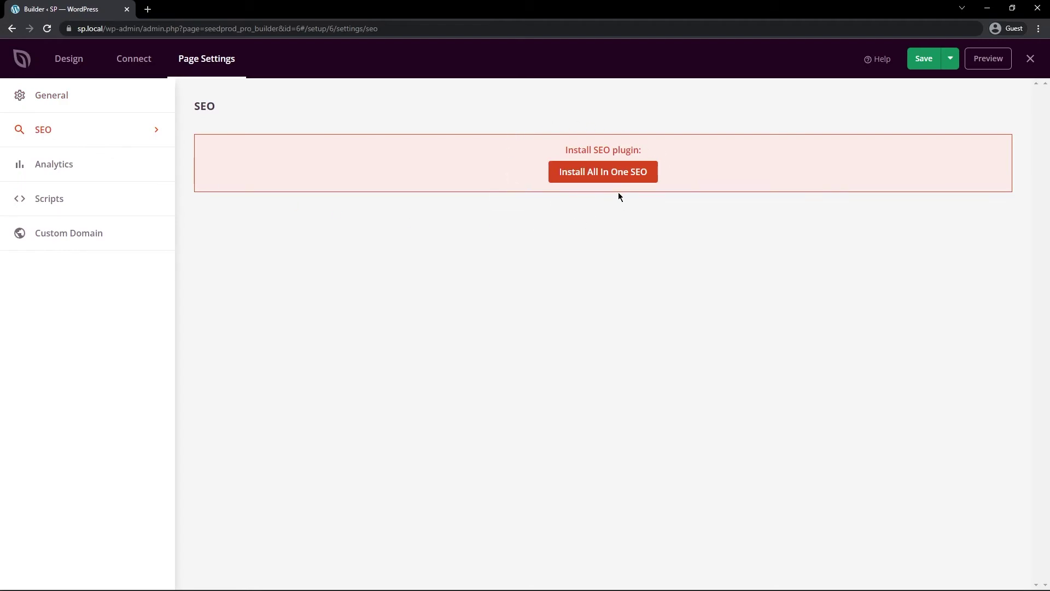
Step: Browse Analytics, Scripts and General settings, ending on Custom Domain with no domain set
click(82, 164)
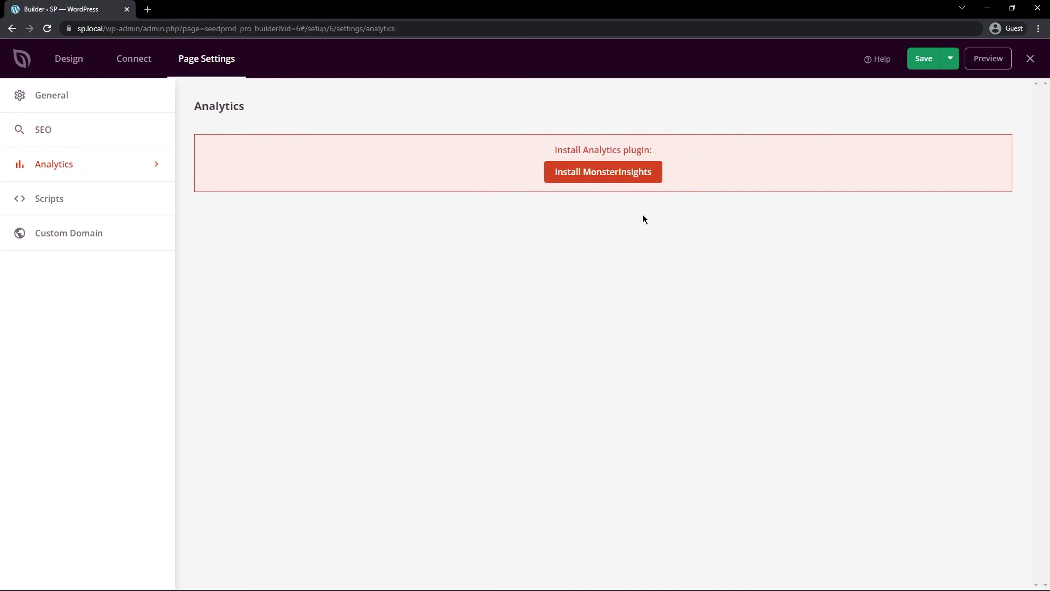
click(36, 199)
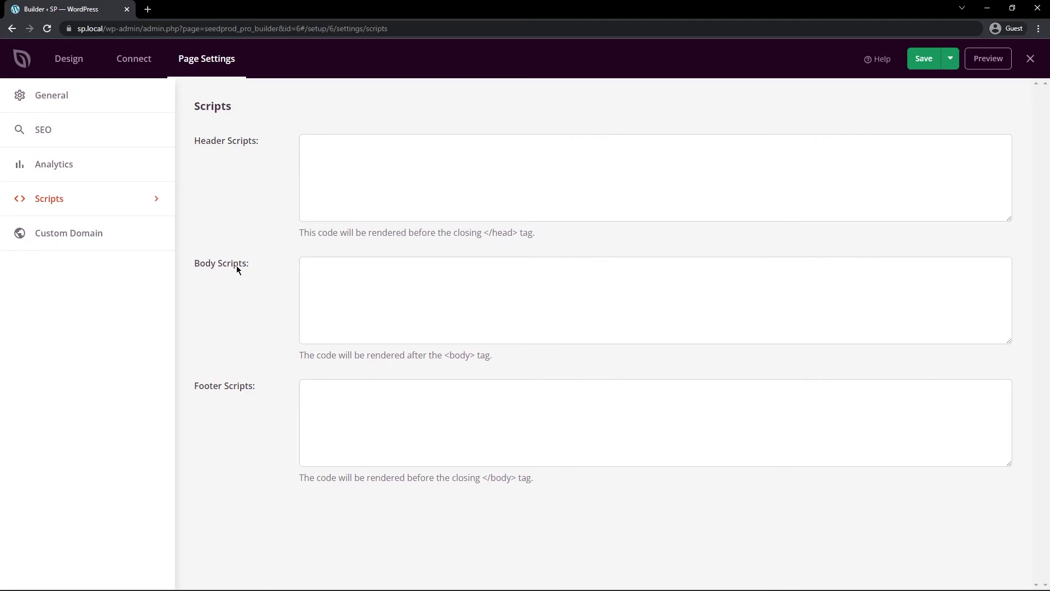
click(64, 236)
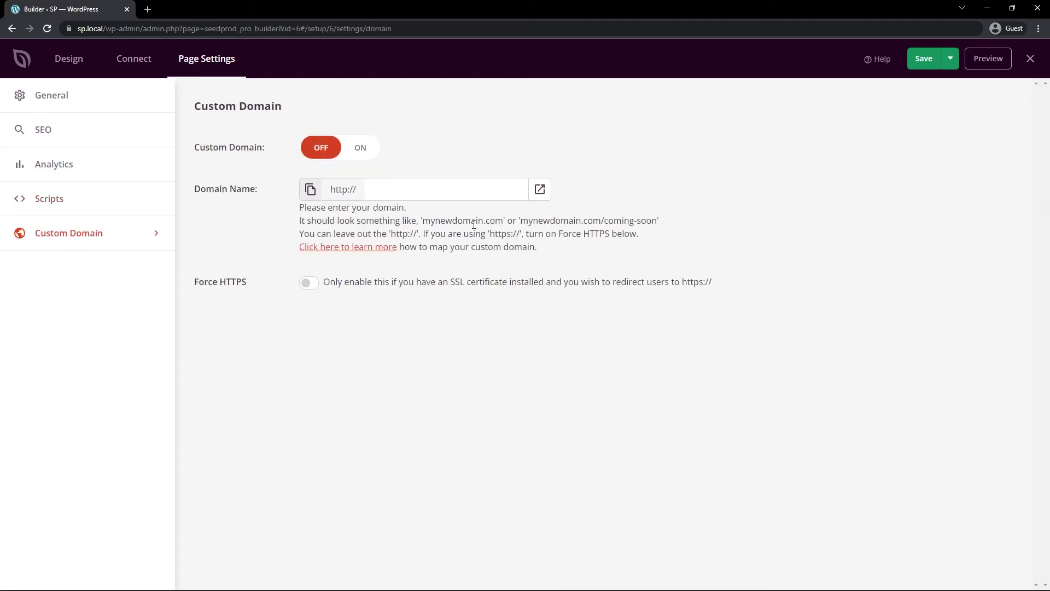
drag(503, 221, 420, 221)
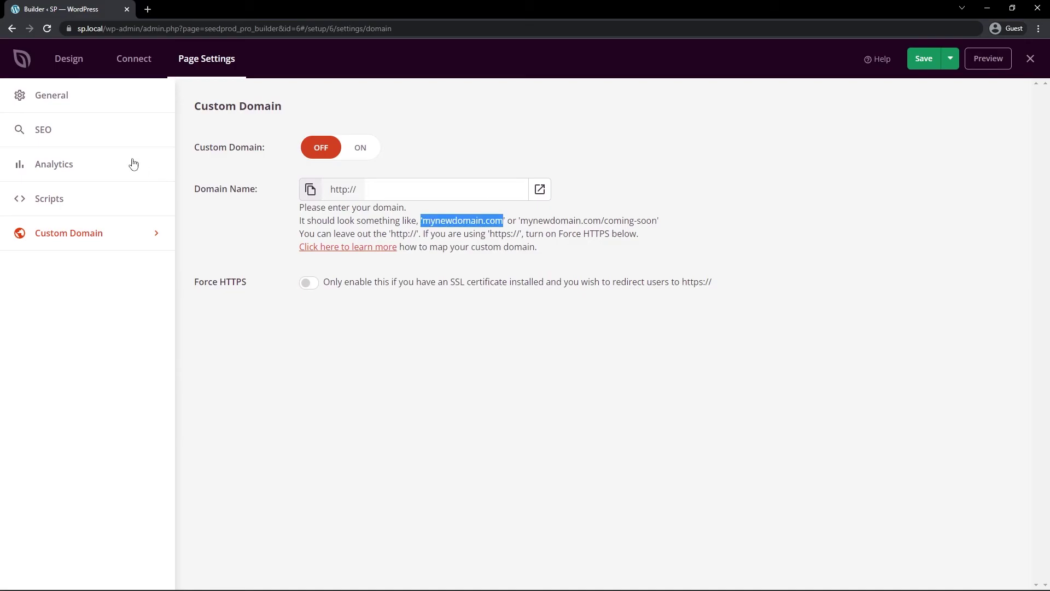
click(53, 102)
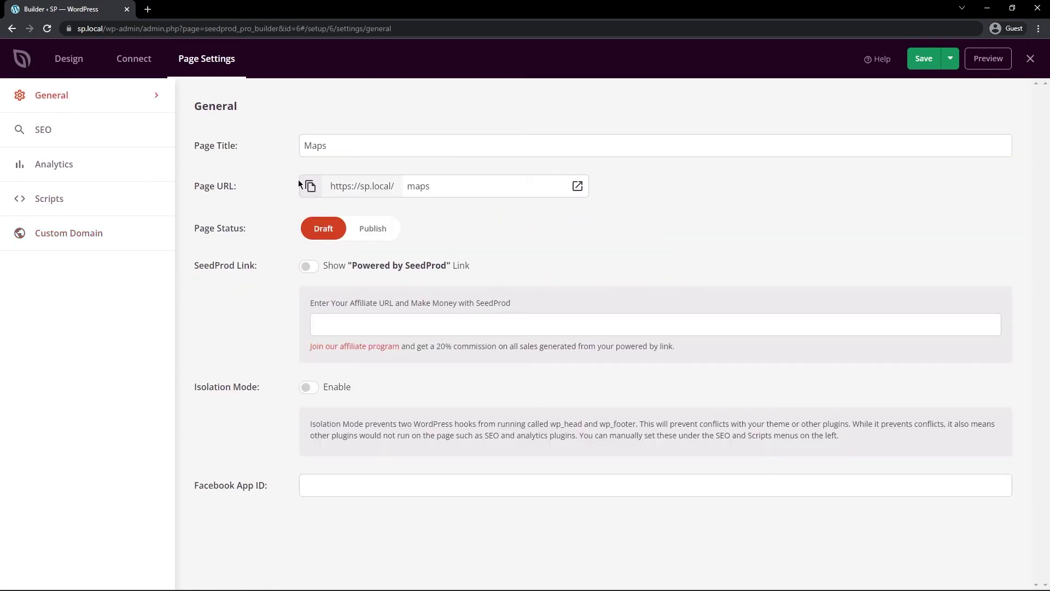
click(75, 236)
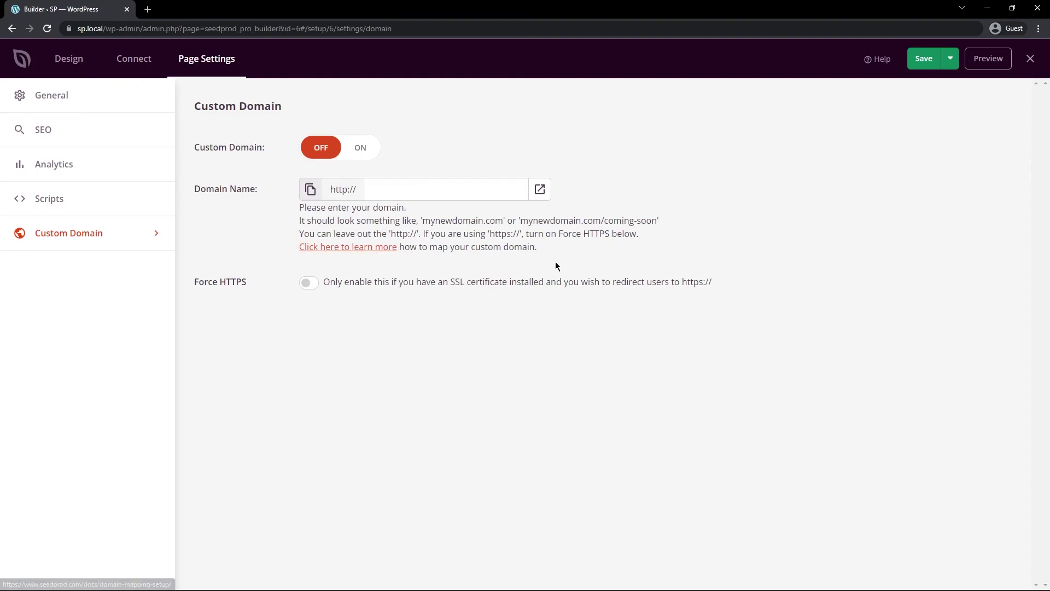
Step: Save and publish the Maps page
click(923, 63)
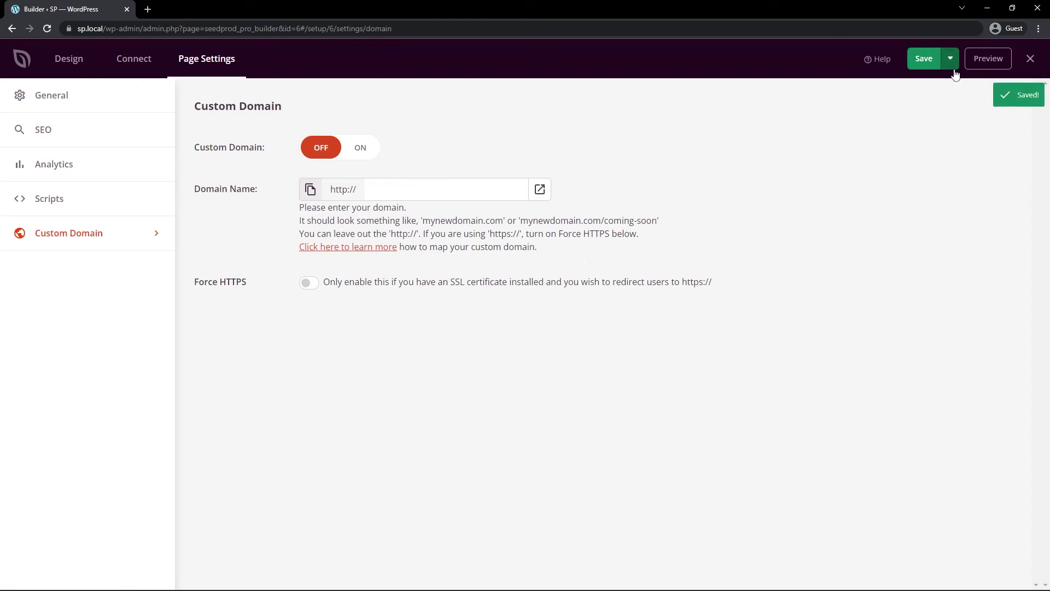
click(952, 63)
click(939, 82)
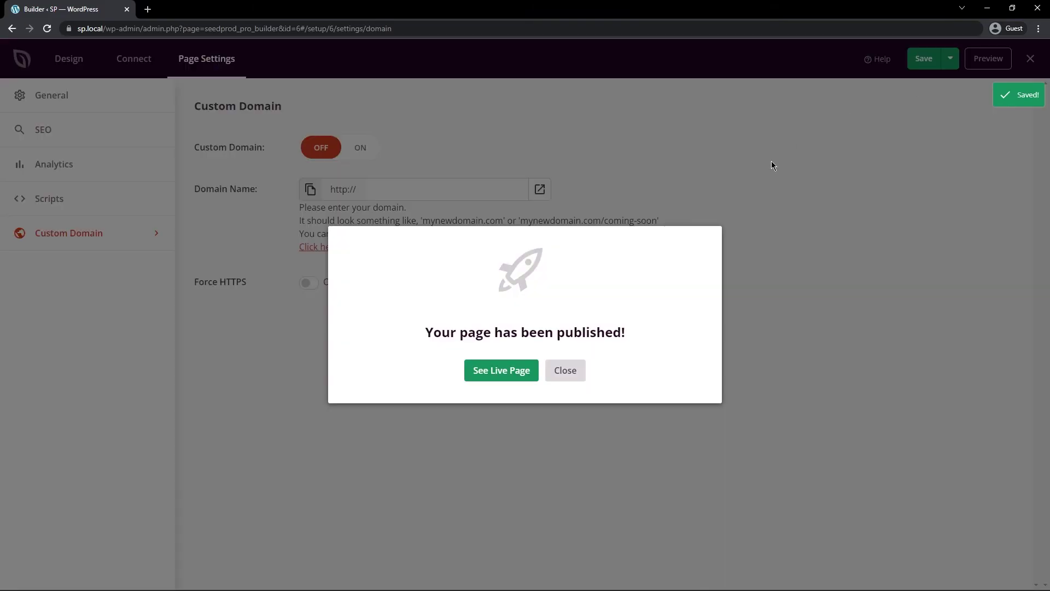
Step: View the live page in a new tab, scrolled to the Our Locations maps
click(506, 372)
scroll(514, 383, down, 8)
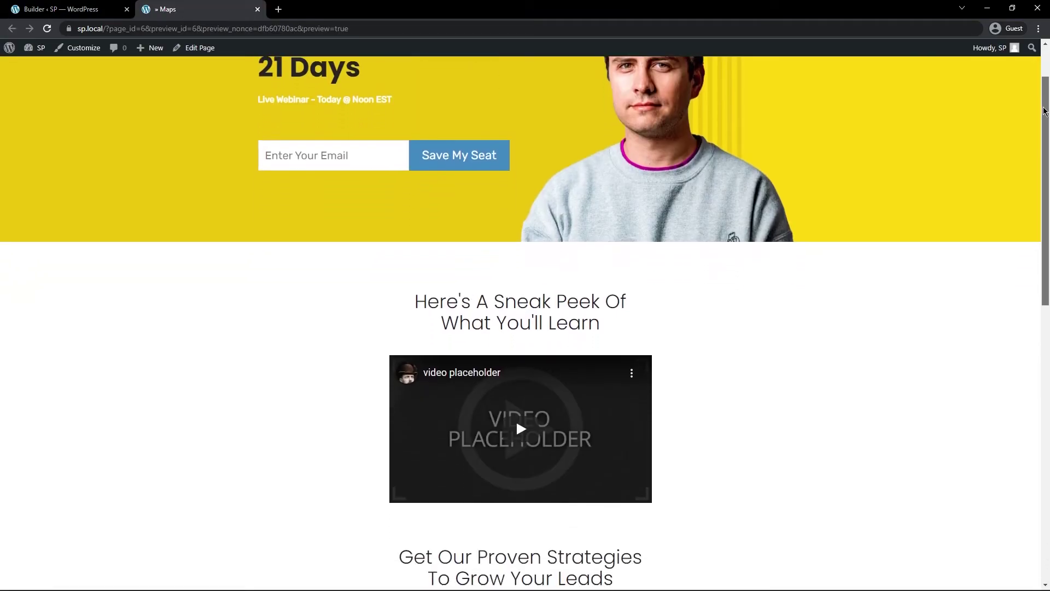
scroll(399, 417, down, 6)
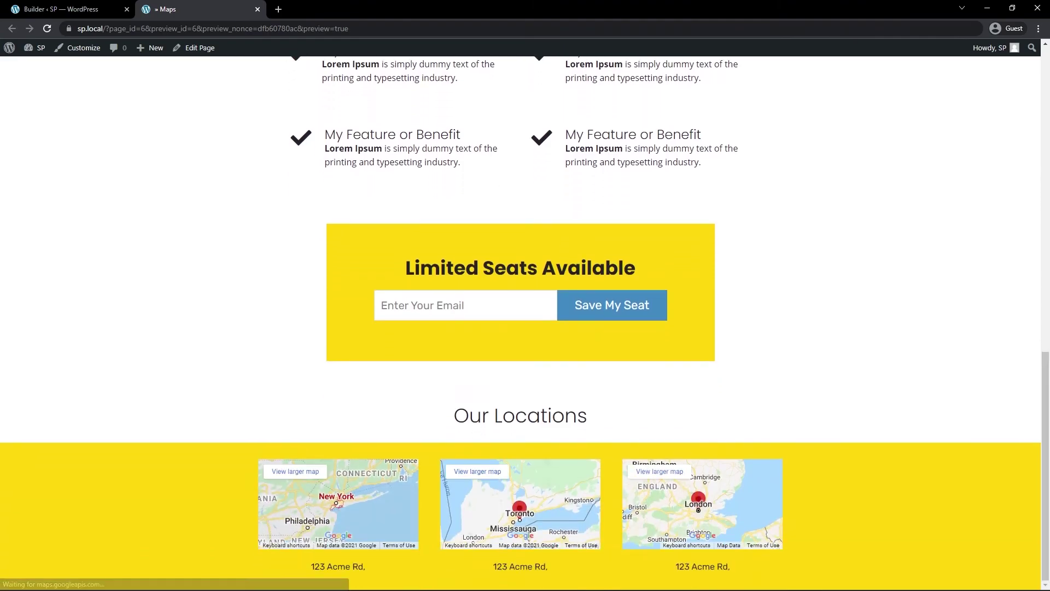